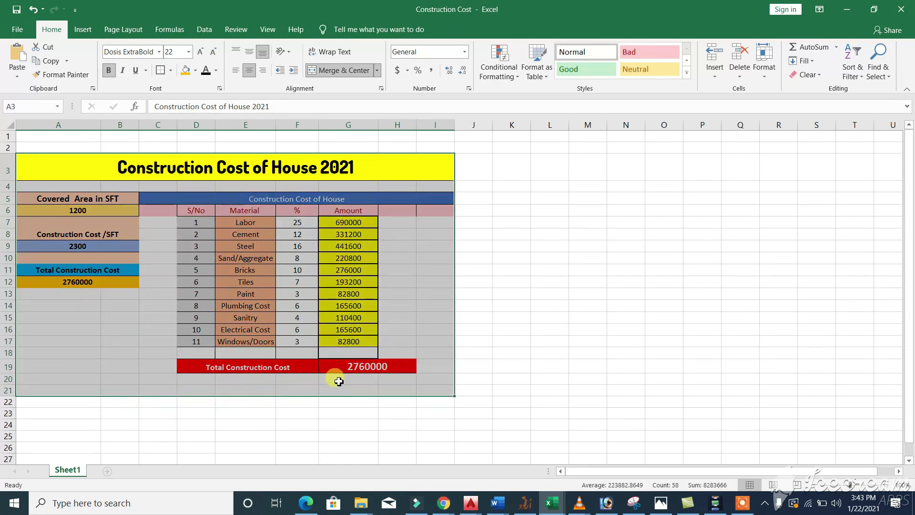
Examine the cost sheet's title, the covered area cells, the cost heading and the list of materials.
click(523, 286)
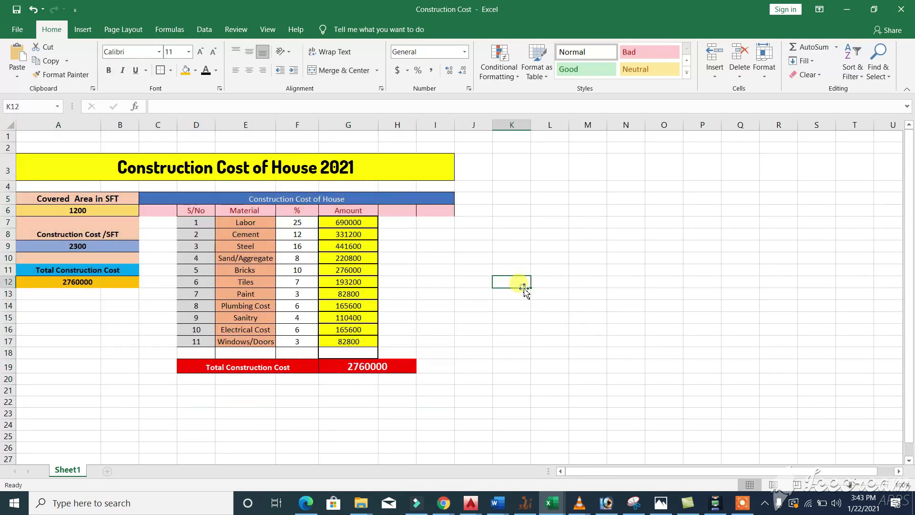
click(349, 168)
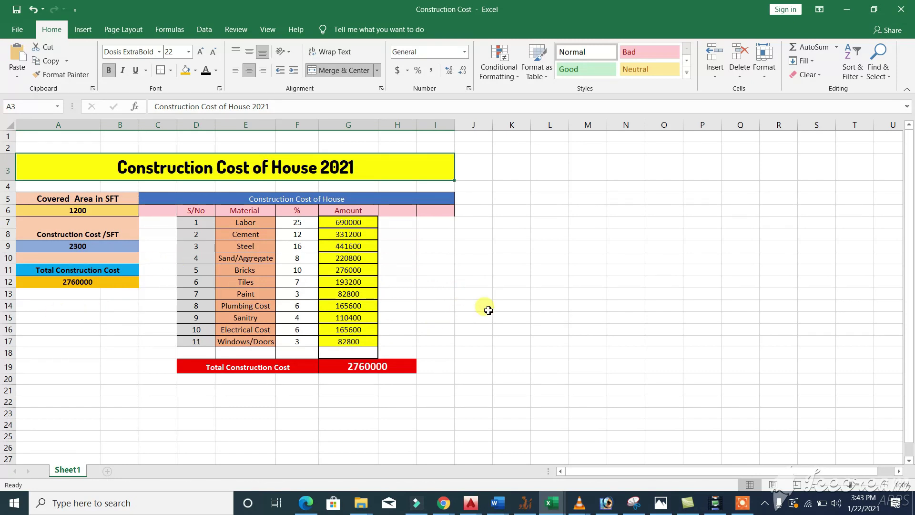
click(524, 262)
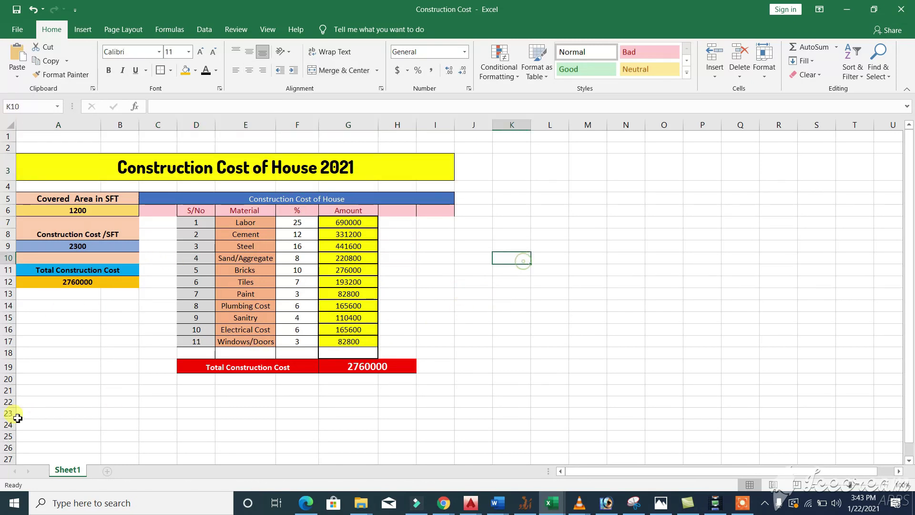
click(102, 354)
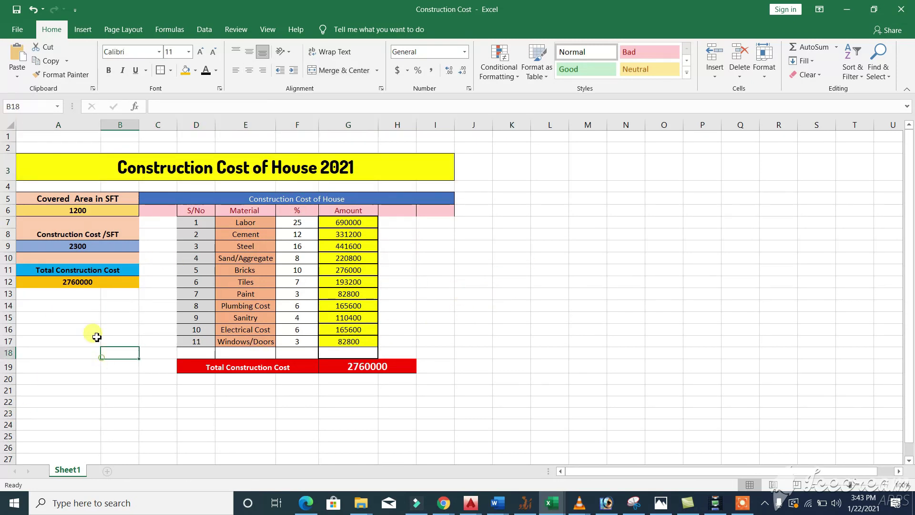
click(71, 199)
click(290, 199)
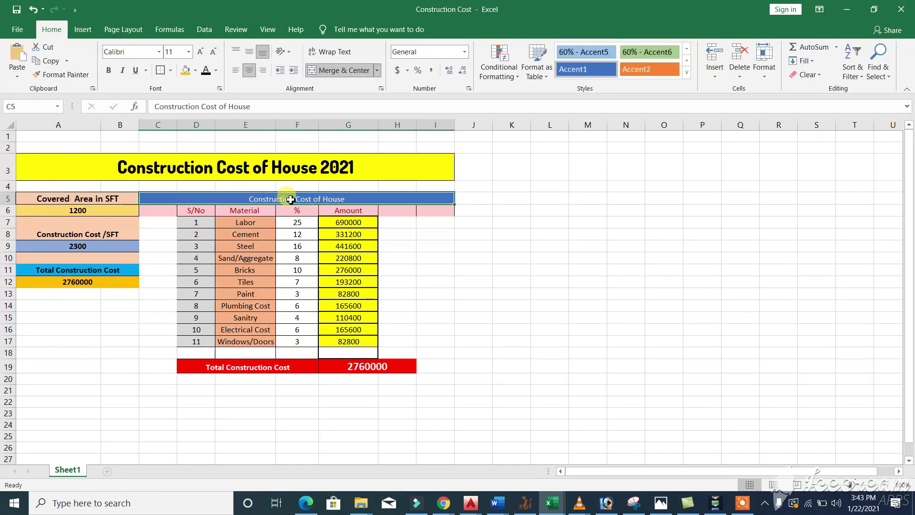
drag(252, 211, 250, 343)
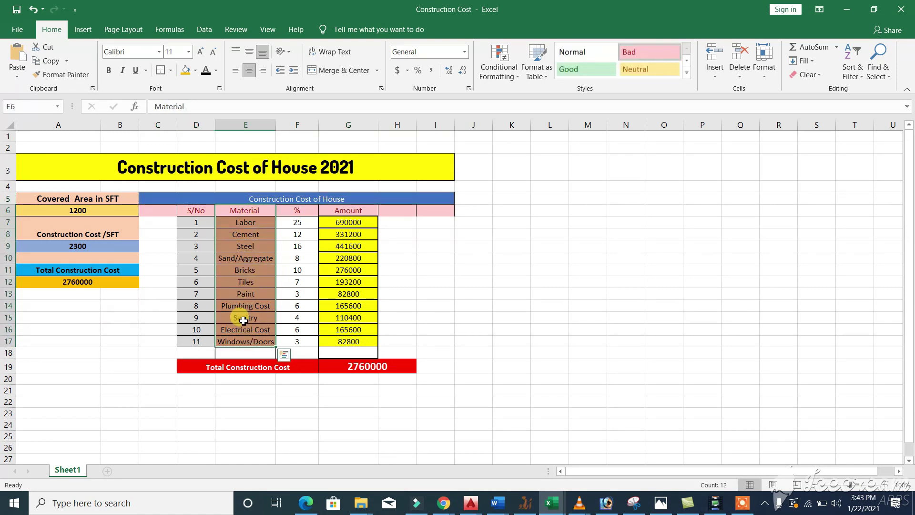
click(240, 305)
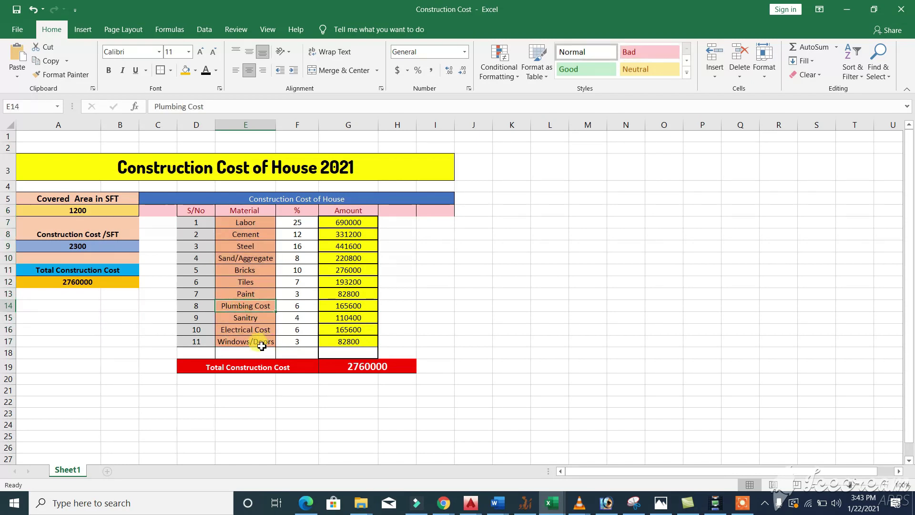
click(97, 198)
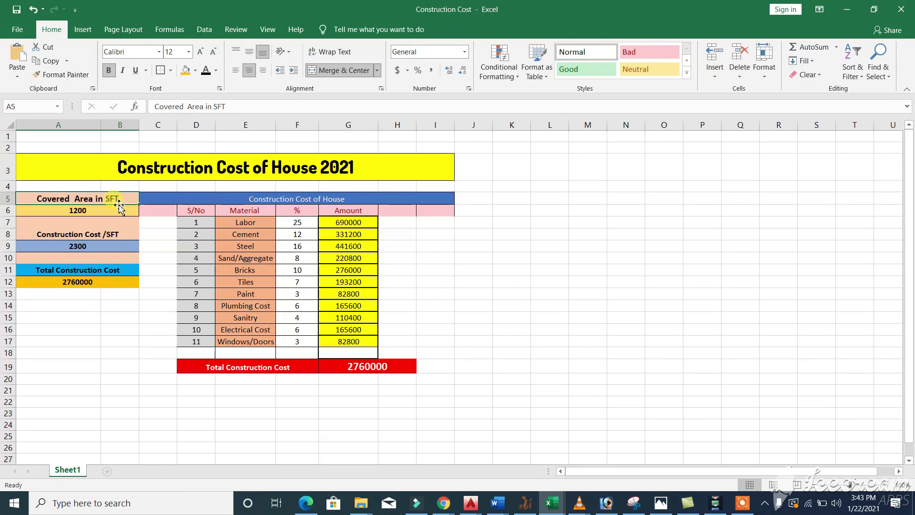
click(100, 210)
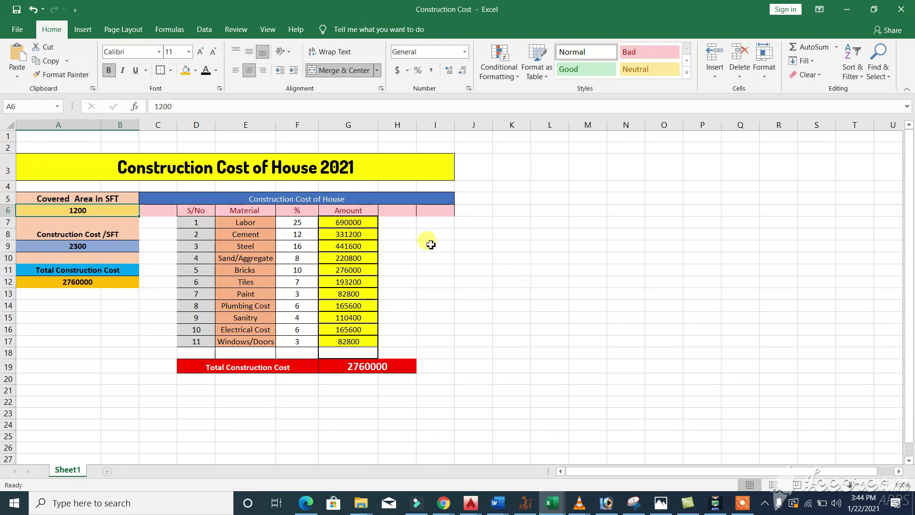
Draw a rectangle about 4.14" high and 3.2" wide in the empty cells beside the cost table, spanning columns L to P.
click(82, 29)
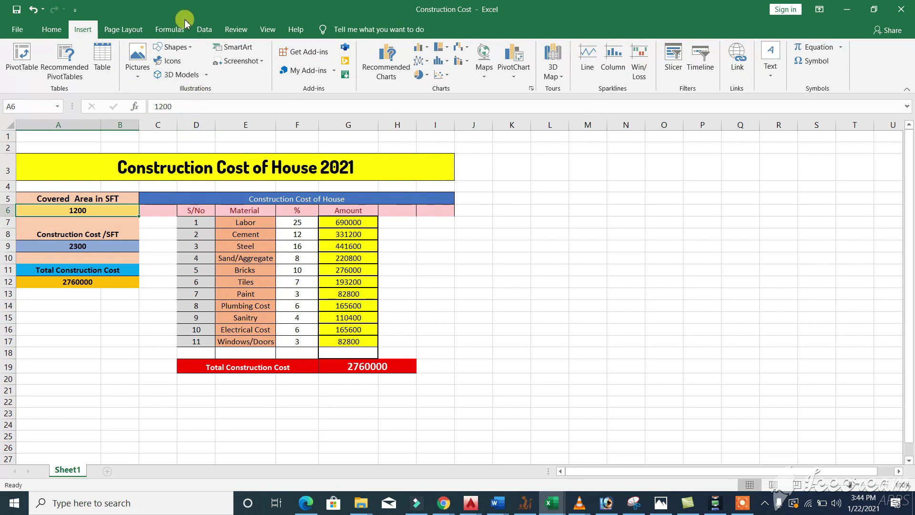
click(191, 47)
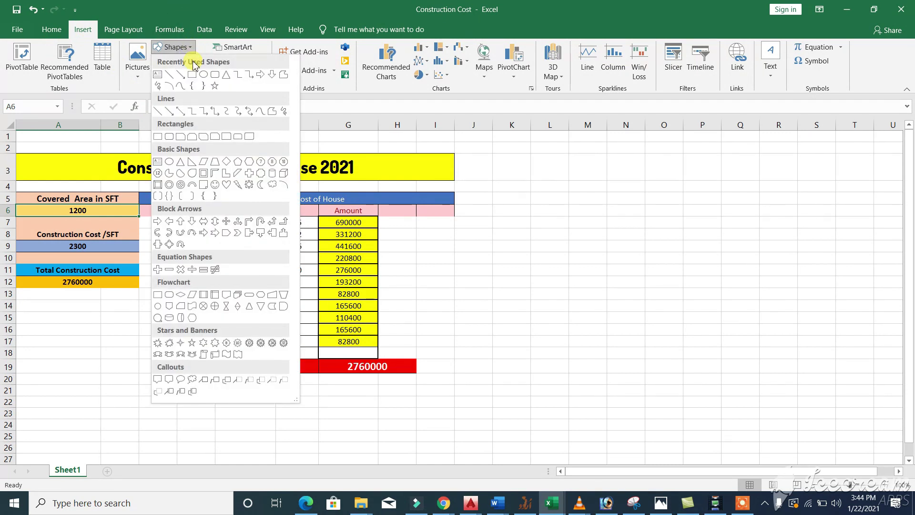
click(195, 76)
mouse_move(531, 173)
mouse_down()
mouse_move(639, 265)
mouse_move(710, 387)
mouse_move(729, 394)
mouse_move(714, 410)
mouse_up()
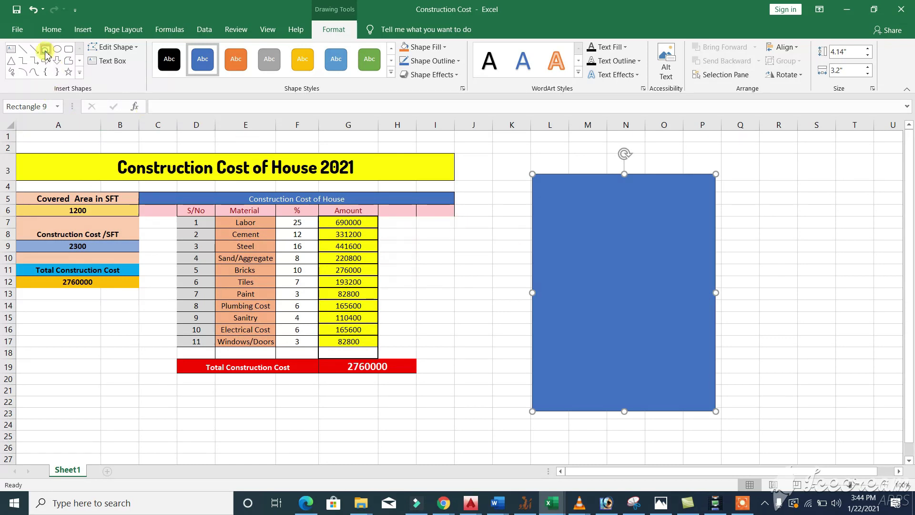
Draw a smaller rectangle about 2.72" high and 2.38" wide inside the blue one, give it the solid gold style and nudge it slightly.
click(46, 50)
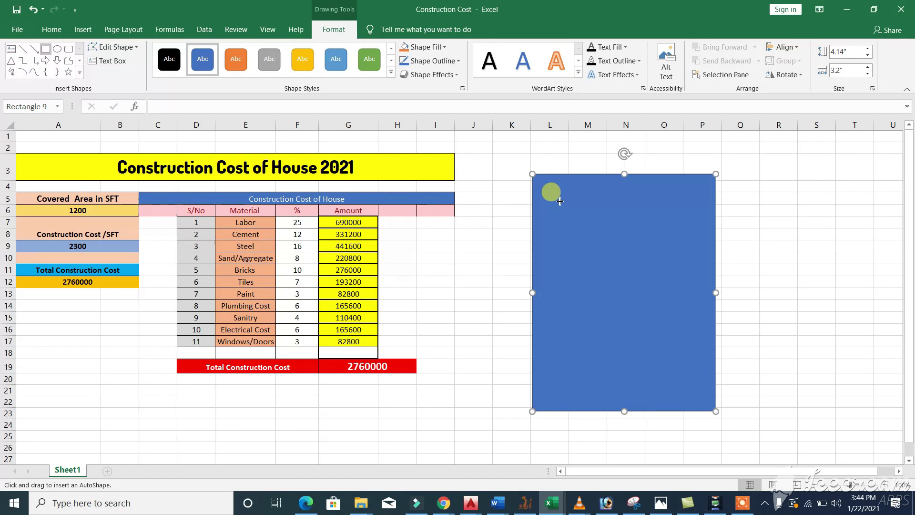
drag(555, 193, 692, 349)
click(303, 59)
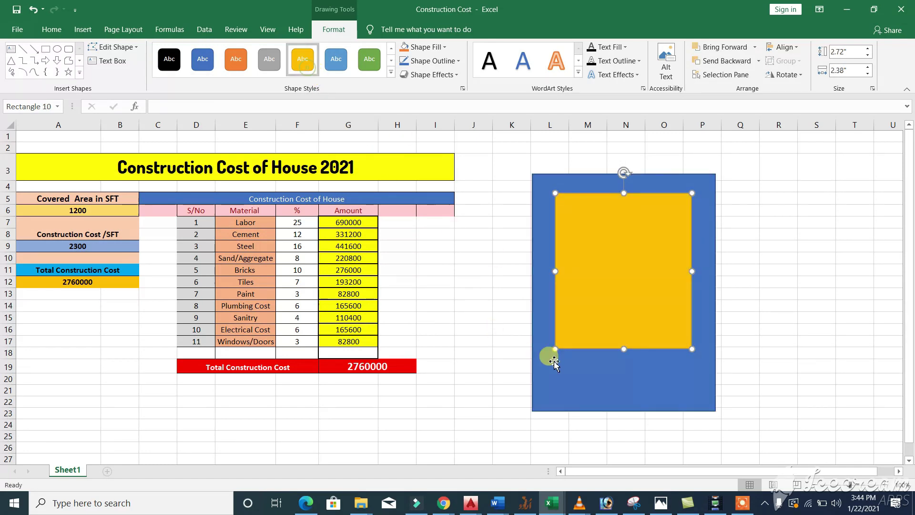
mouse_move(633, 293)
mouse_down()
mouse_move(614, 296)
mouse_move(644, 288)
mouse_move(634, 294)
mouse_up()
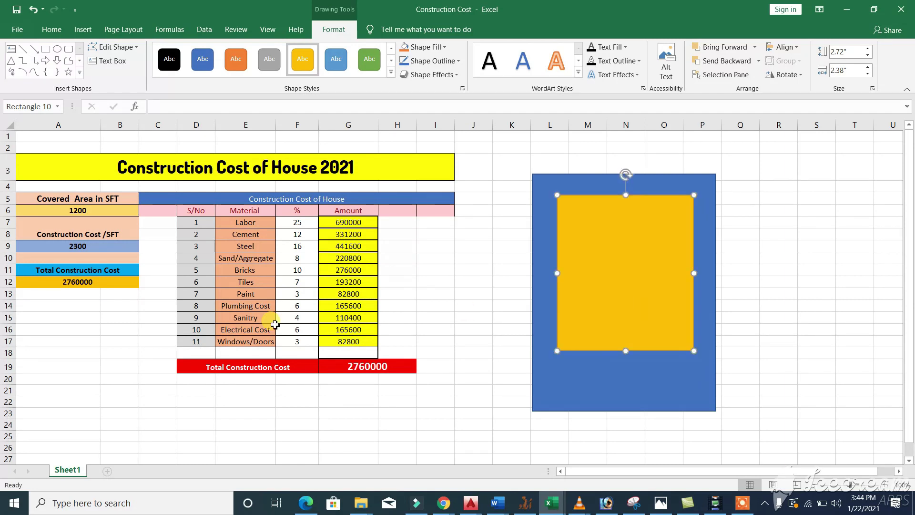
Increase the font size of the Construction Cost /SFT value in A9 to 14.
click(76, 211)
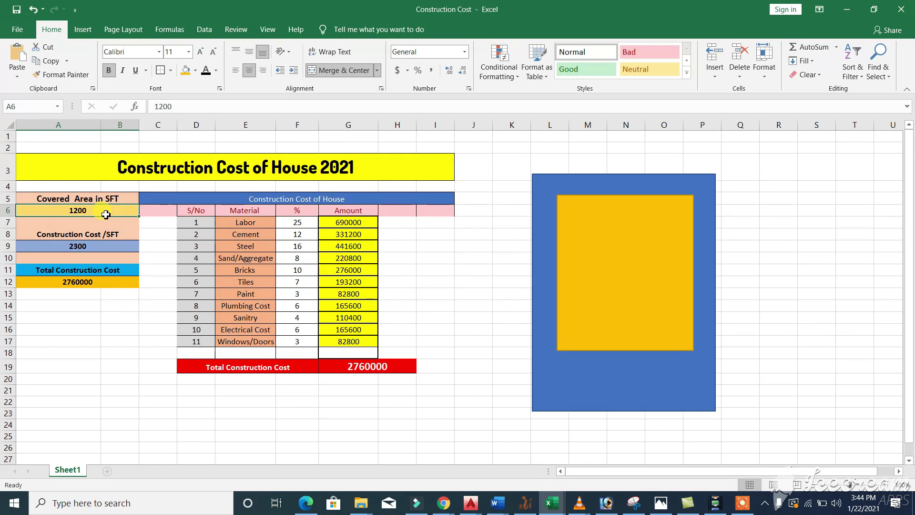
click(90, 250)
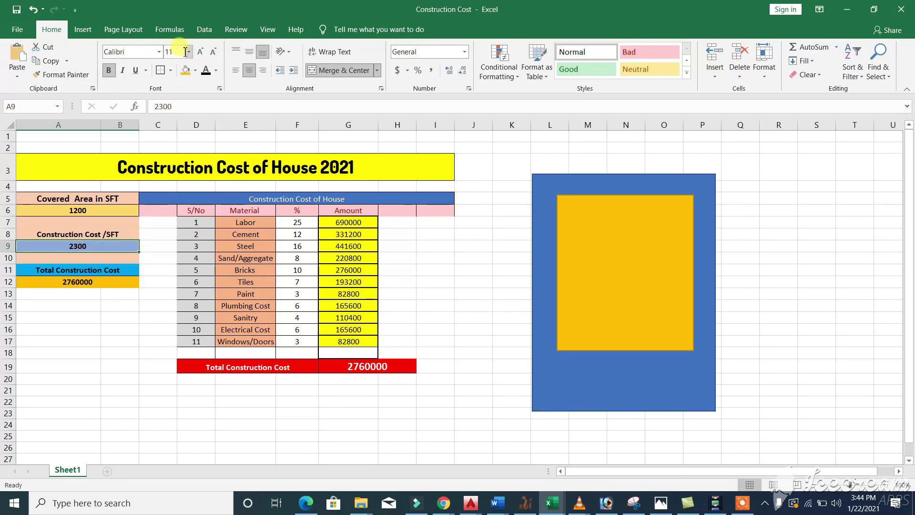
click(200, 52)
click(201, 51)
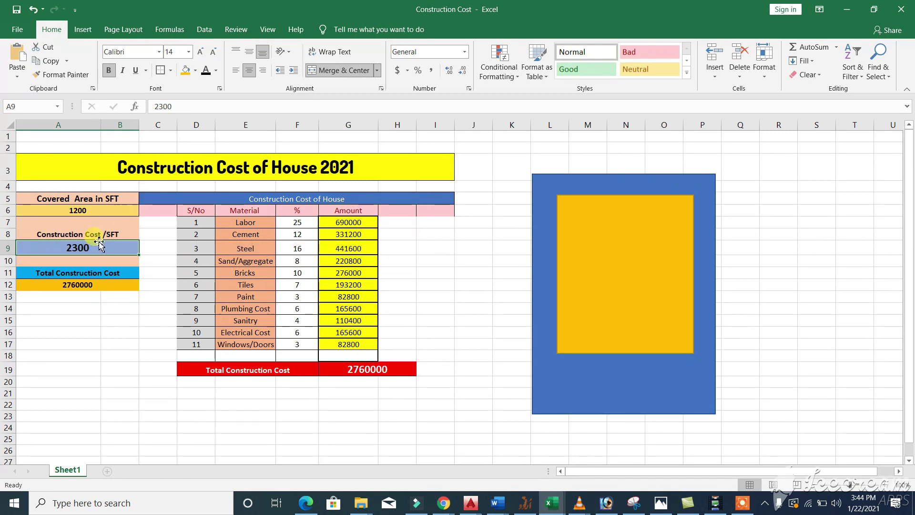
Increase the font size of the Covered Area value in A6 to 14.
click(81, 210)
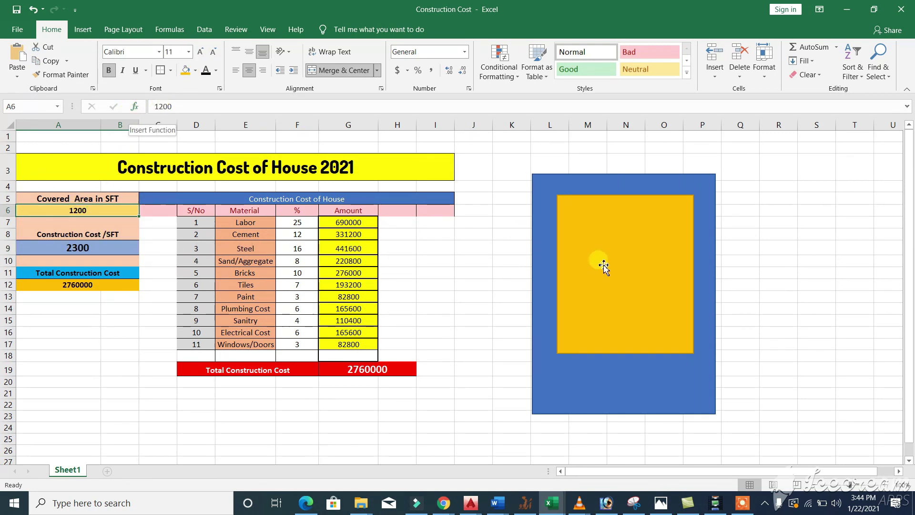
click(628, 272)
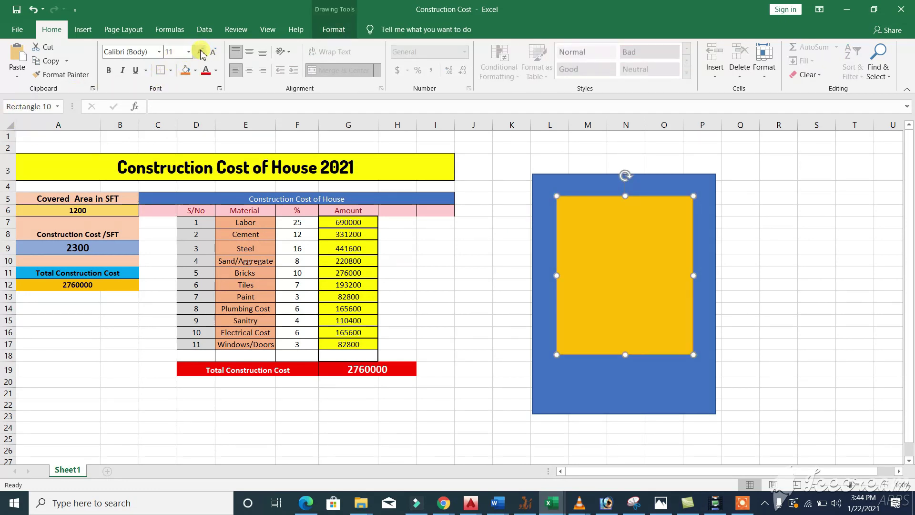
click(81, 210)
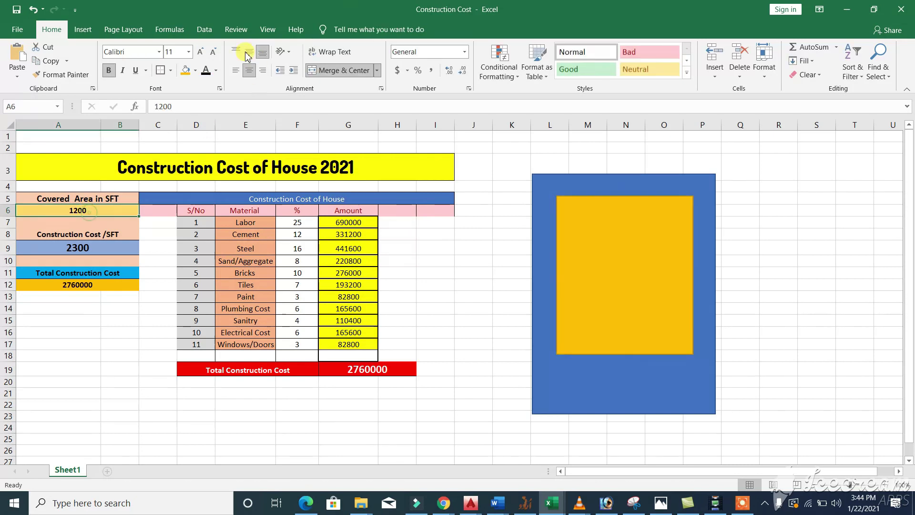
click(200, 52)
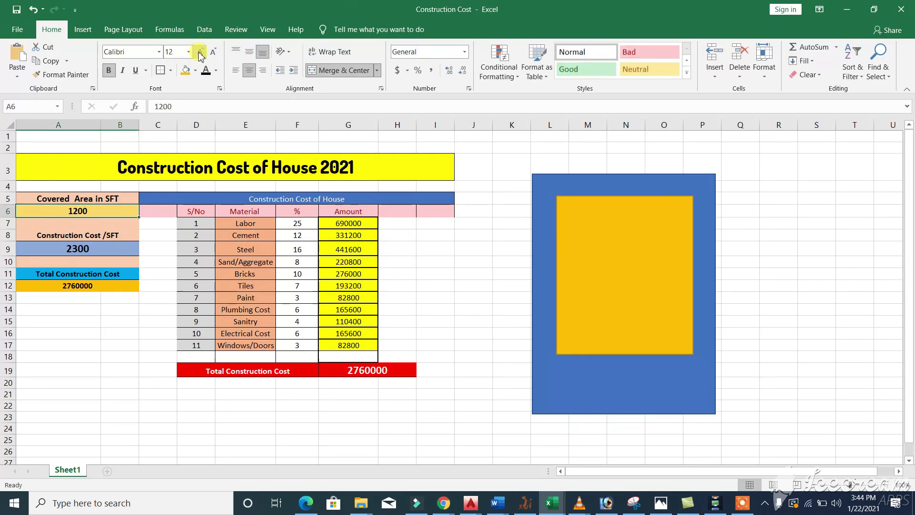
click(199, 52)
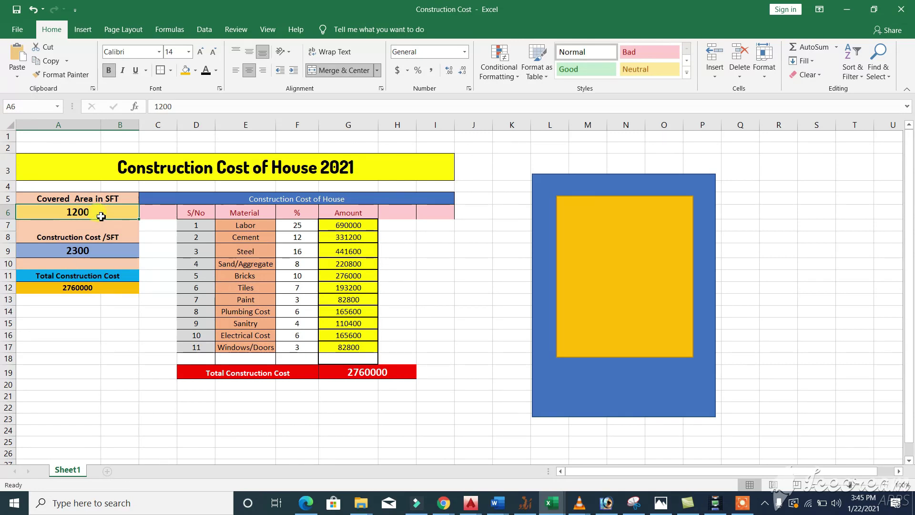
Set the Covered Area in SFT value in A6 to 1900.
text(19)
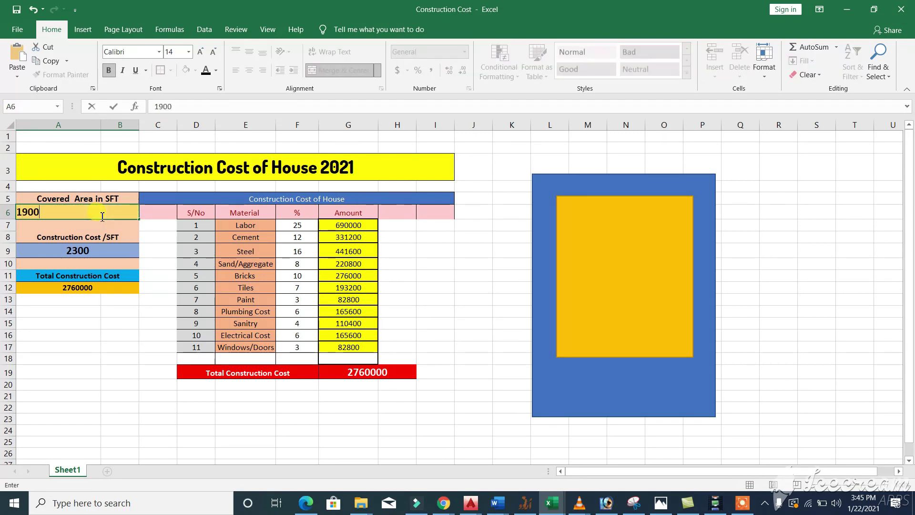
text(00)
click(232, 288)
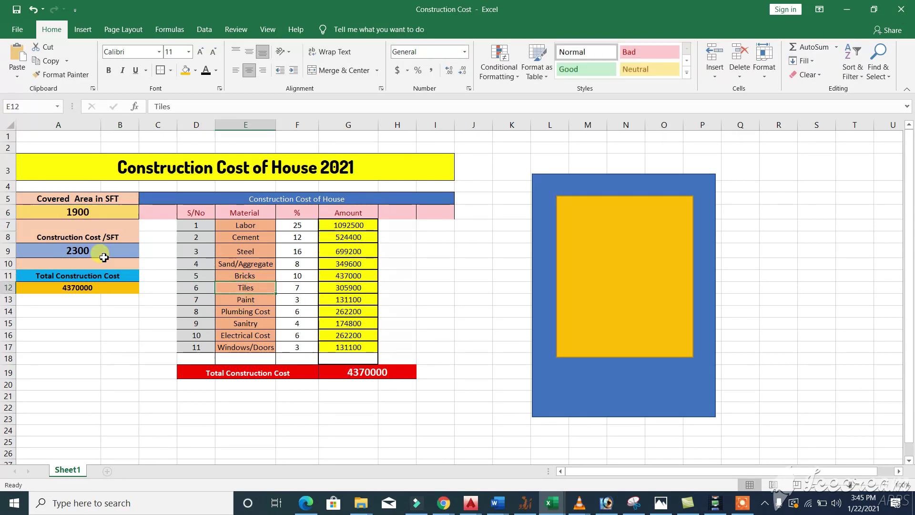
Set the Covered Area in SFT value in A6 to 1000.
click(83, 210)
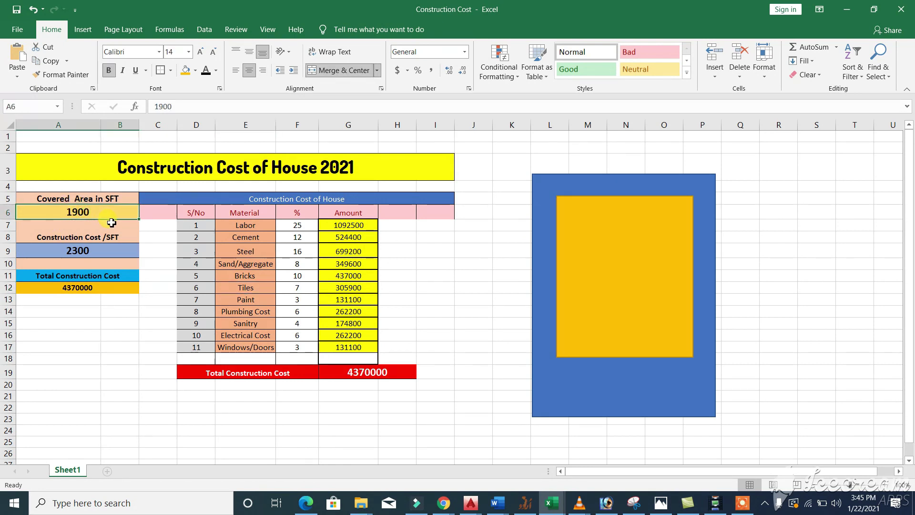
text(1)
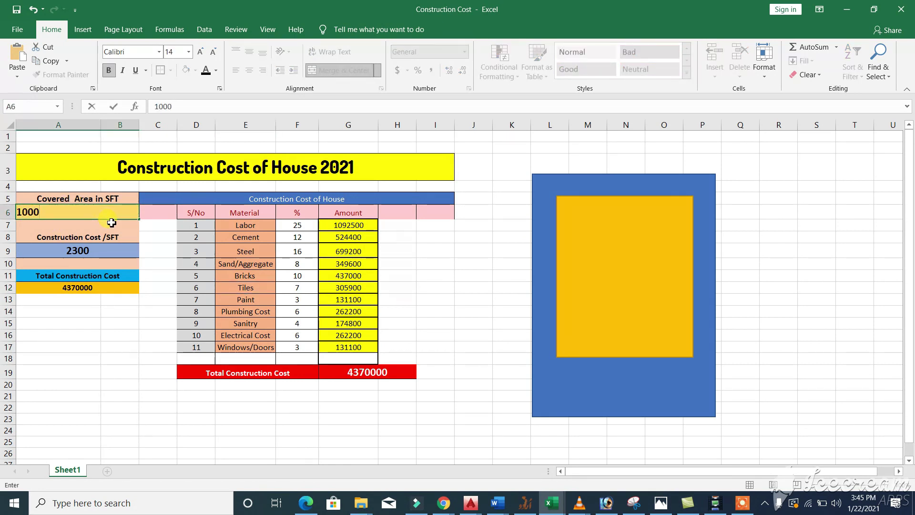
text(000)
key(Return)
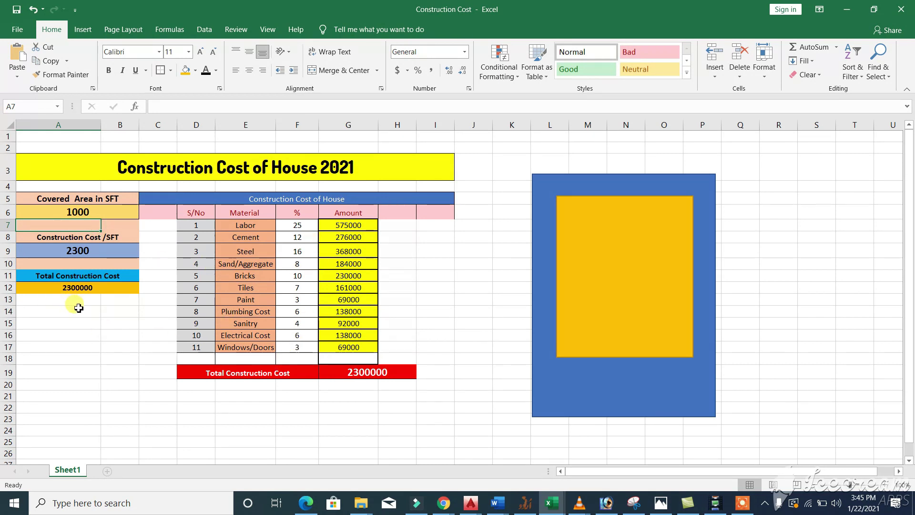
Set the Construction Cost /SFT value in A9 to 1400.
click(86, 211)
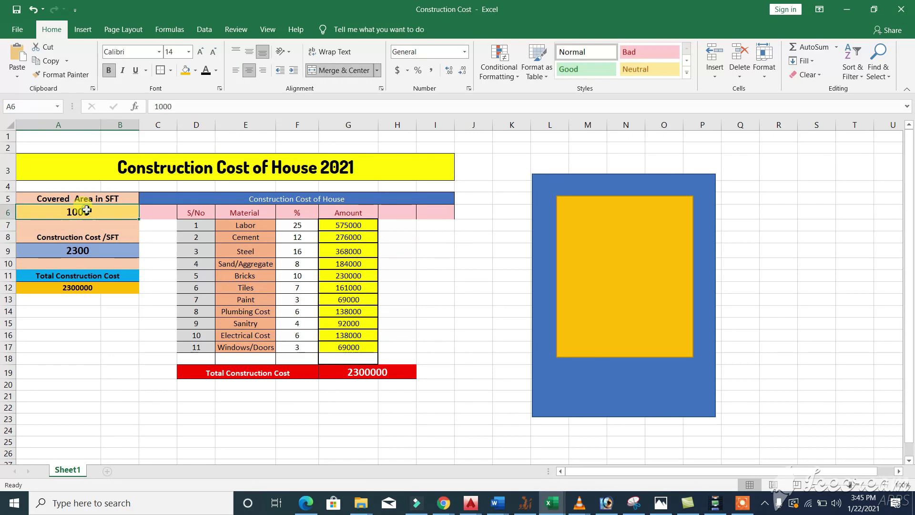
click(72, 249)
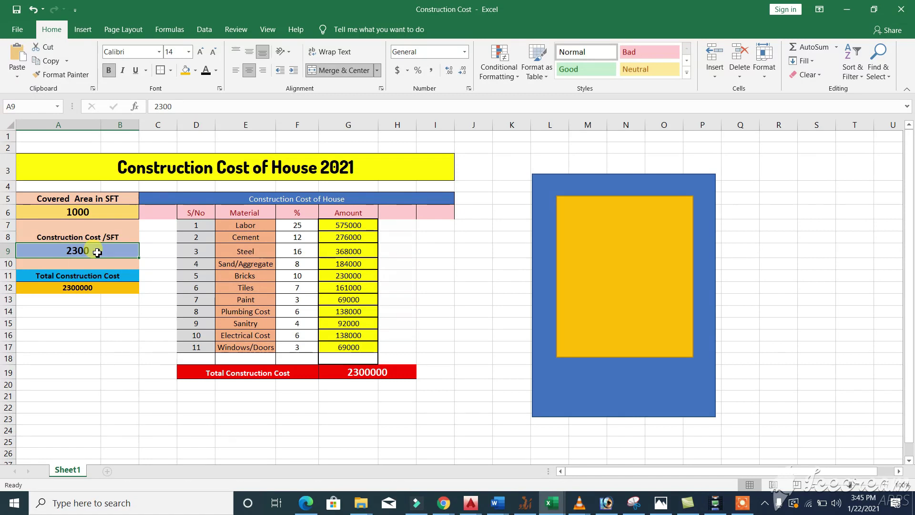
text(14)
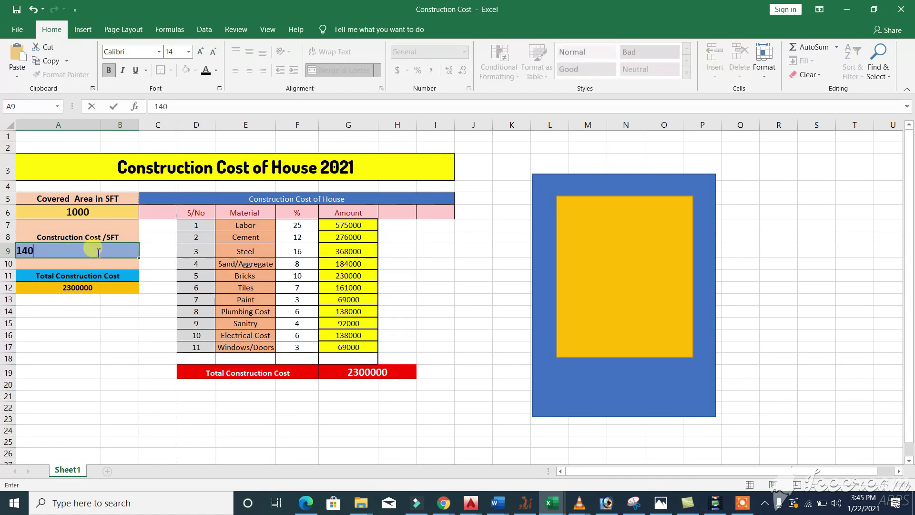
click(119, 320)
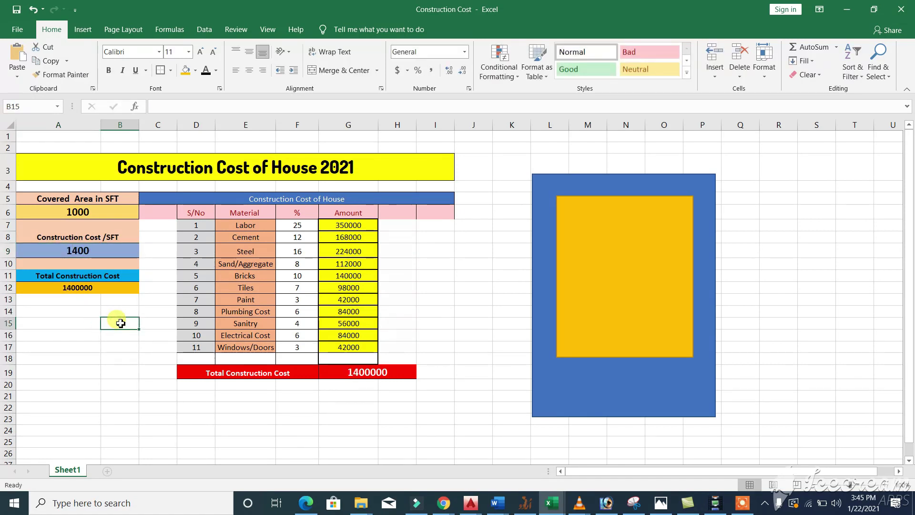
Increase the font size of the Total Construction Cost label in A11 to 14 and select the total in A12.
click(71, 274)
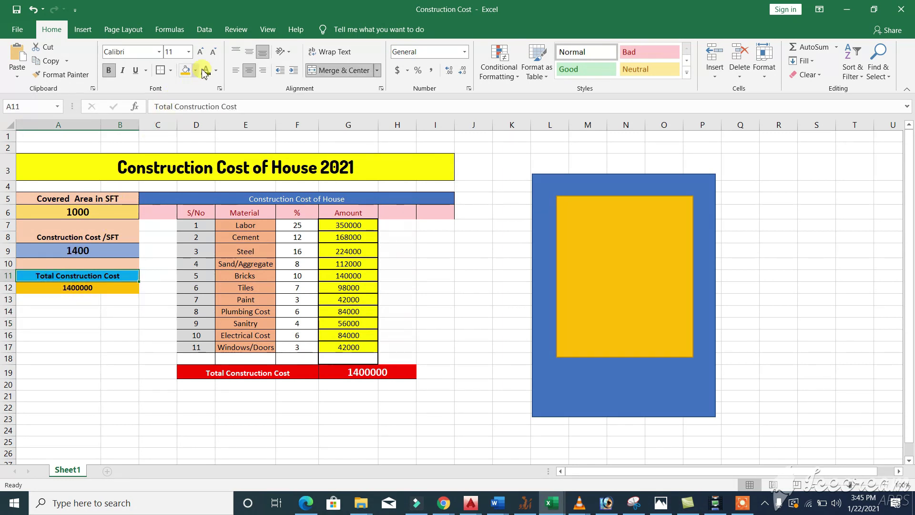
click(200, 51)
click(200, 51)
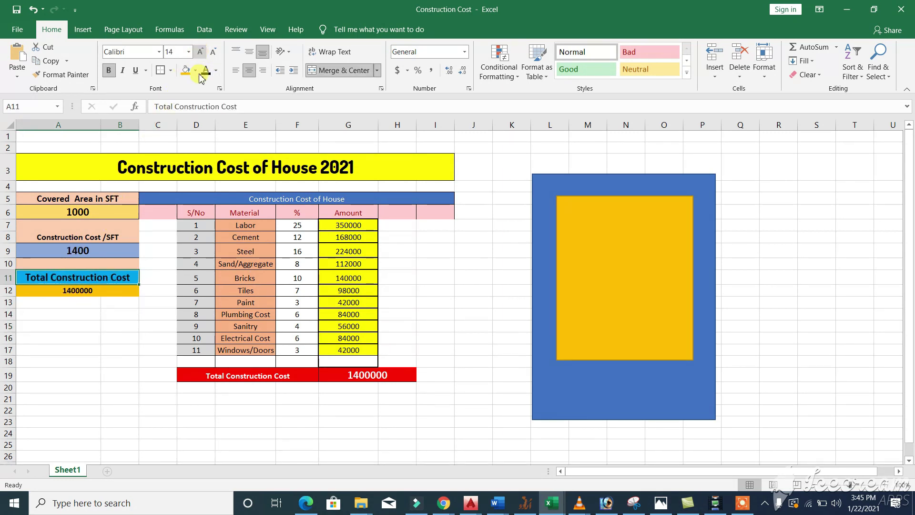
click(95, 289)
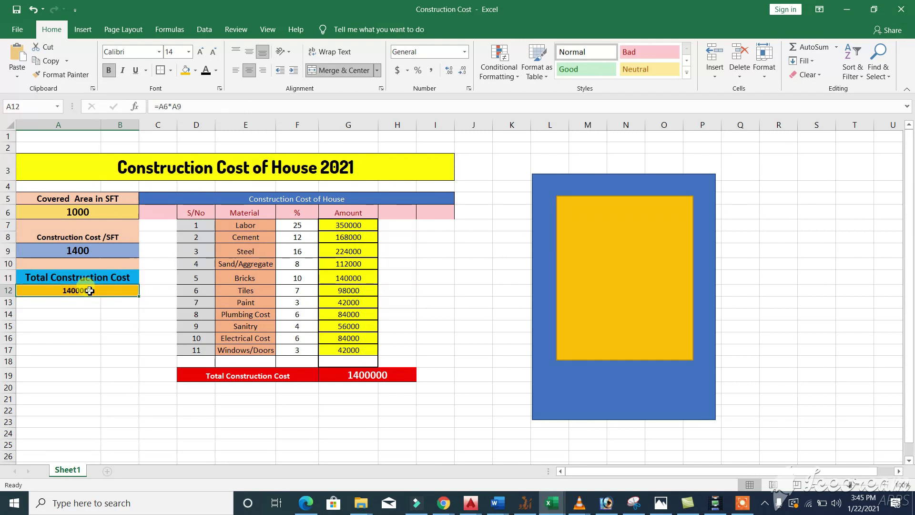
Increase the font size of the Total Construction Cost value in A12 to 16.
click(197, 55)
click(197, 56)
click(197, 56)
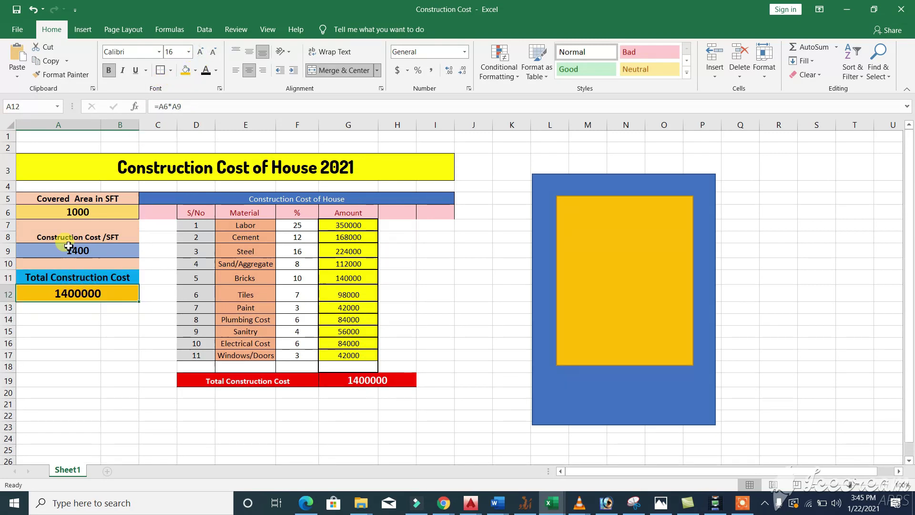
Set the Covered Area in SFT value in A6 to 1200.
click(88, 211)
text(1)
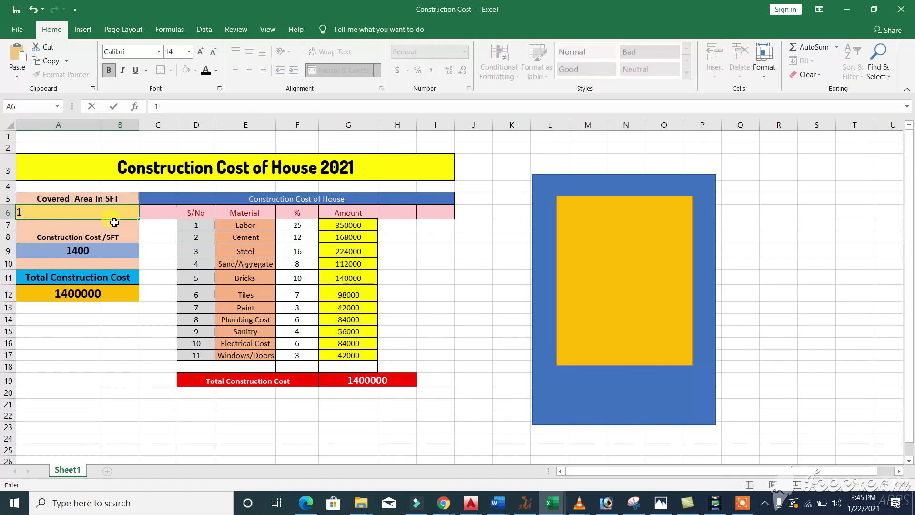
text(200)
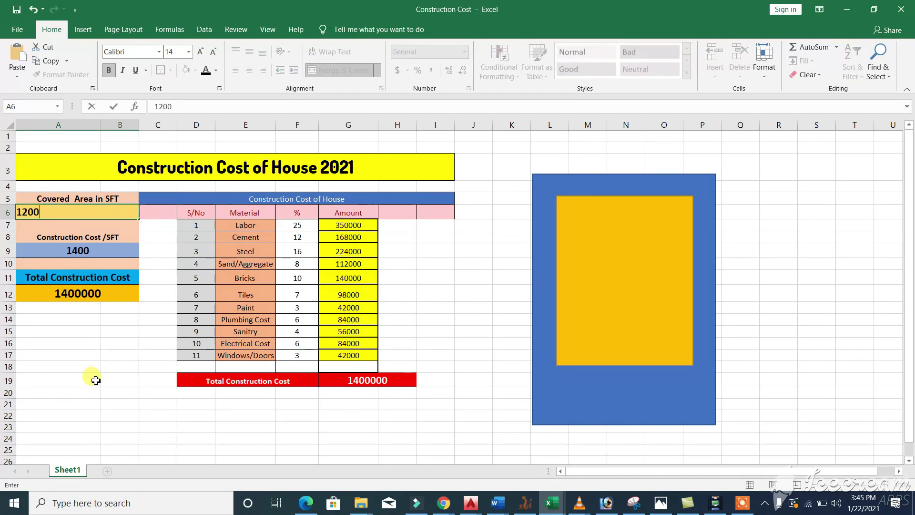
click(107, 366)
Set the Construction Cost /SFT value in A9 to 2300 and select the total in A12.
click(92, 251)
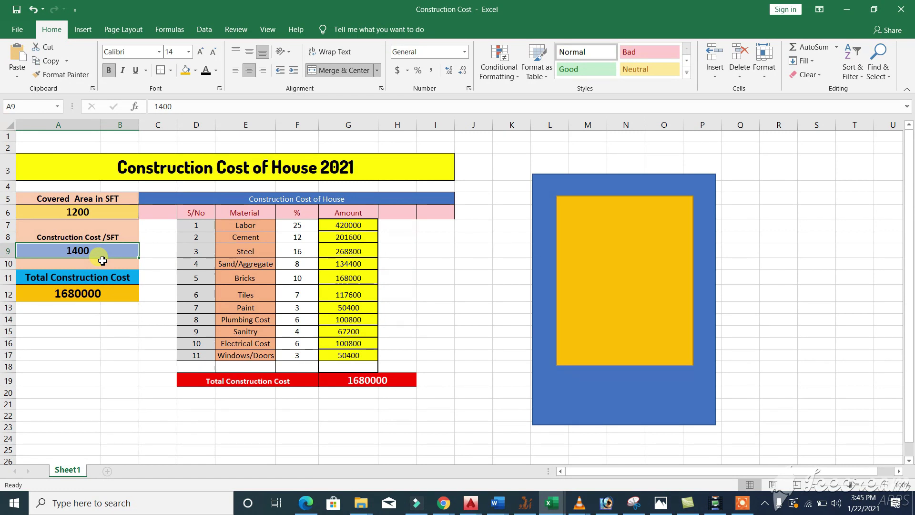
text(23)
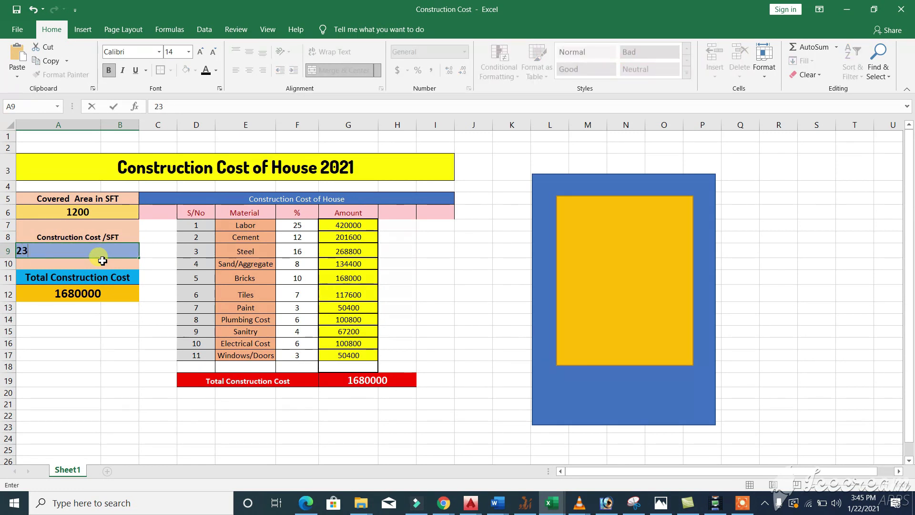
text(00)
click(113, 353)
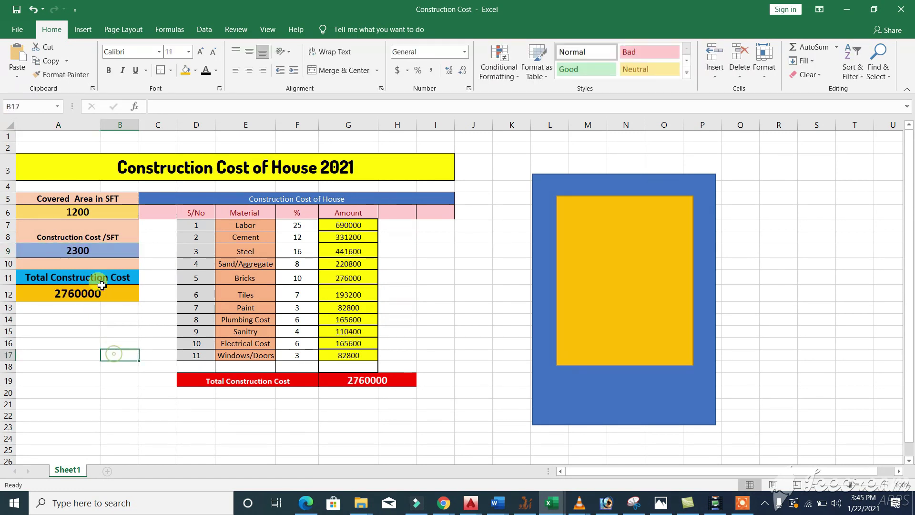
click(98, 296)
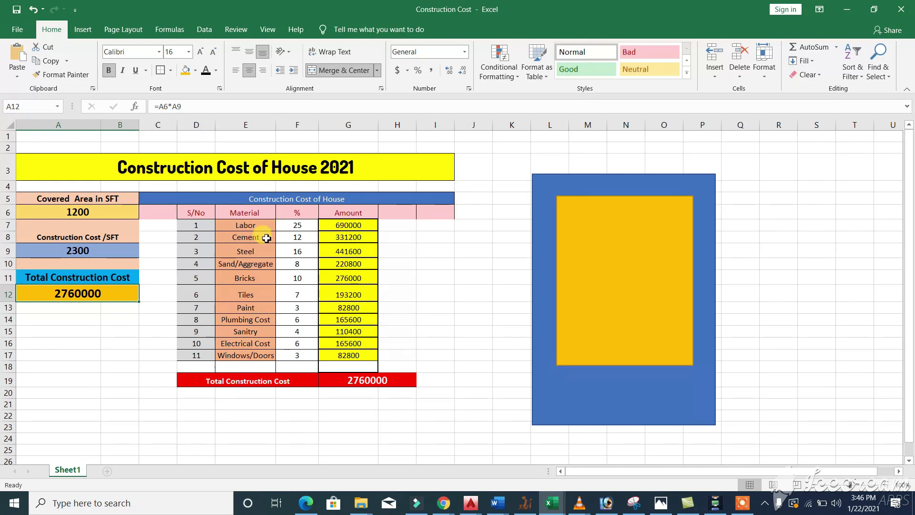
Go through the entries of the Material column, from Steel down to Windows/Doors.
drag(265, 251, 252, 354)
click(243, 294)
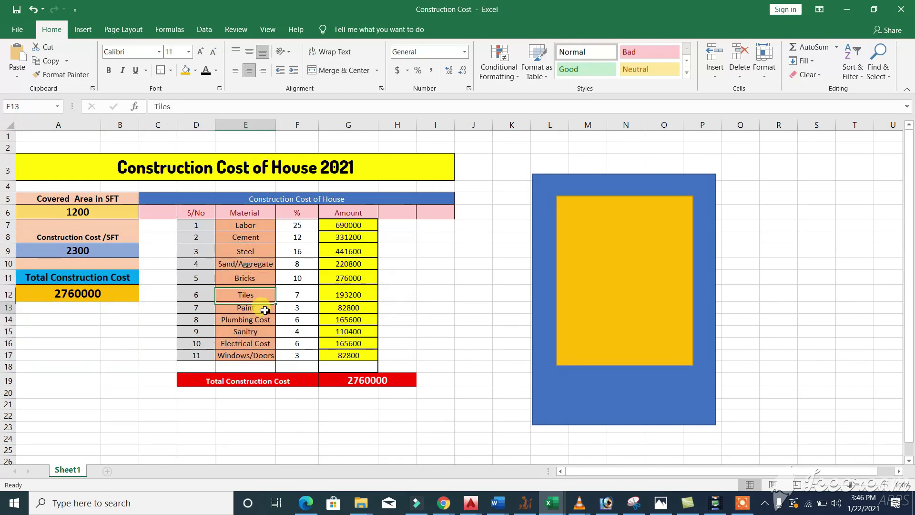
click(265, 320)
click(262, 333)
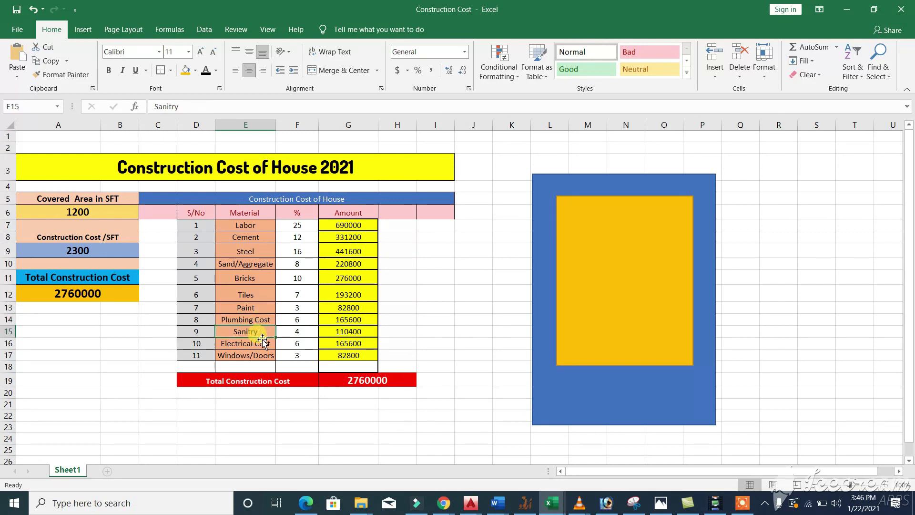
click(245, 343)
click(248, 358)
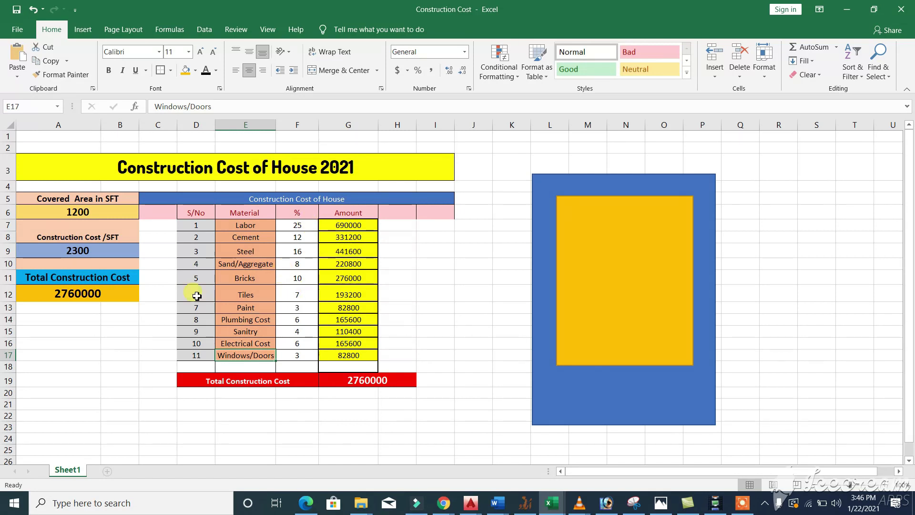
Examine the S/No, Material, % and Amount headers in row 6 and the Total Construction Cost formula in G19.
drag(196, 211, 347, 207)
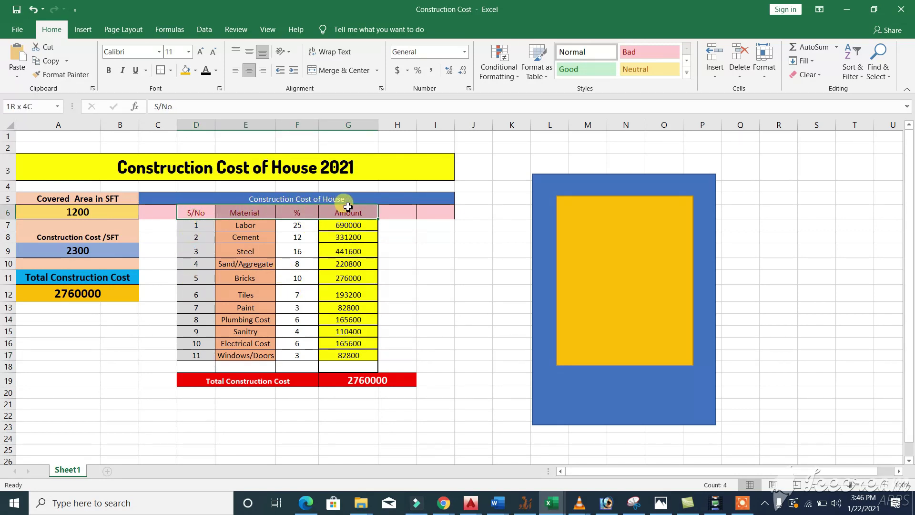
click(206, 210)
click(232, 213)
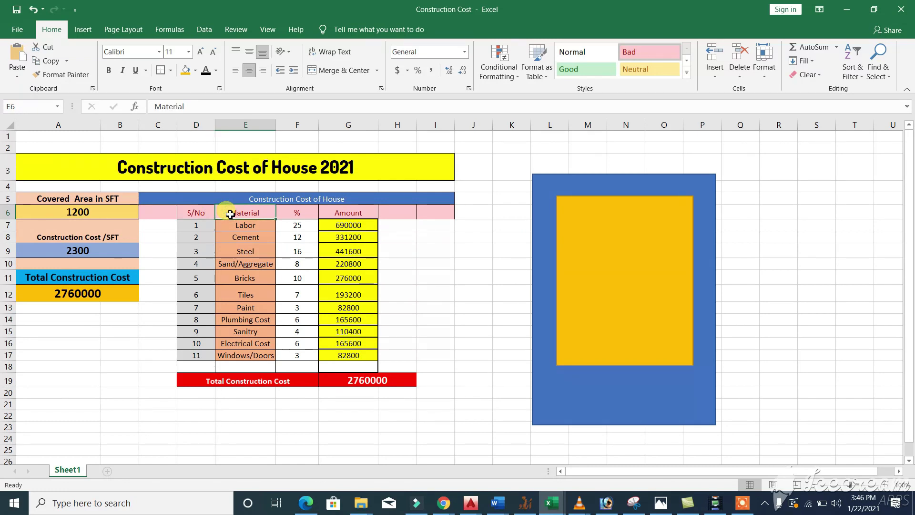
click(298, 210)
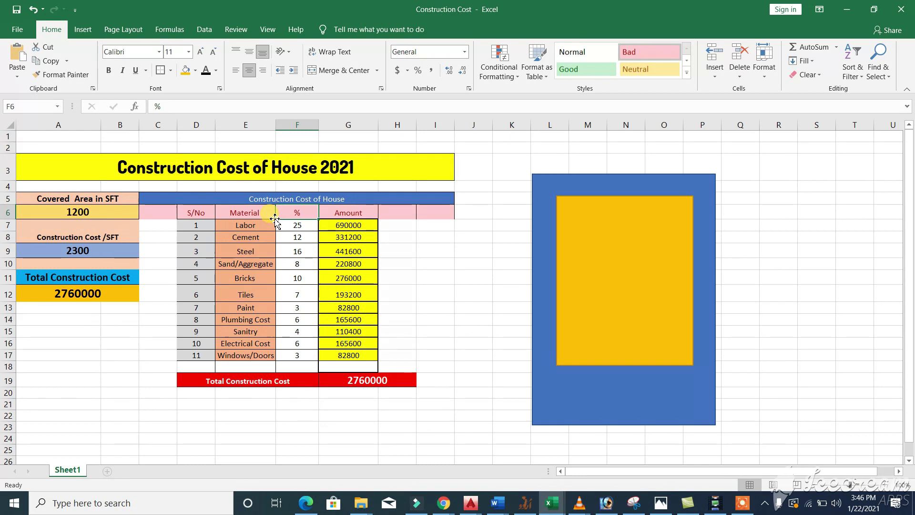
click(353, 211)
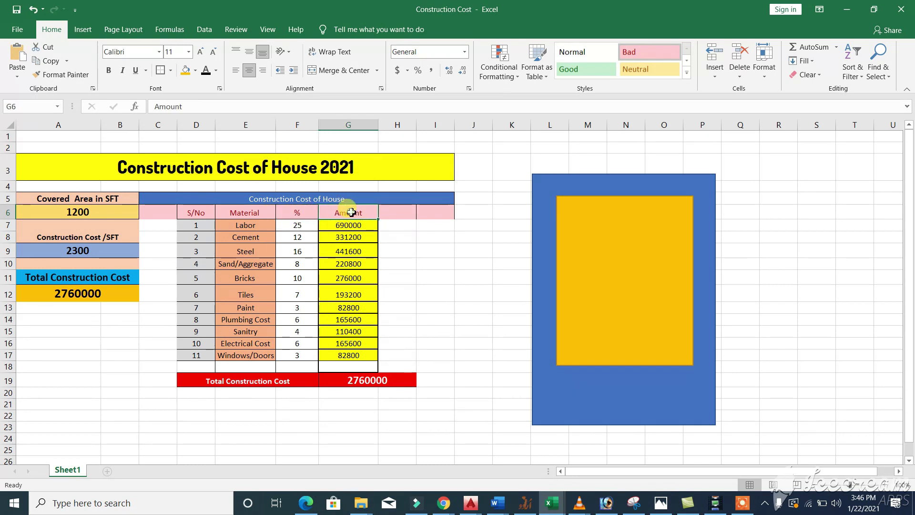
click(249, 380)
click(356, 381)
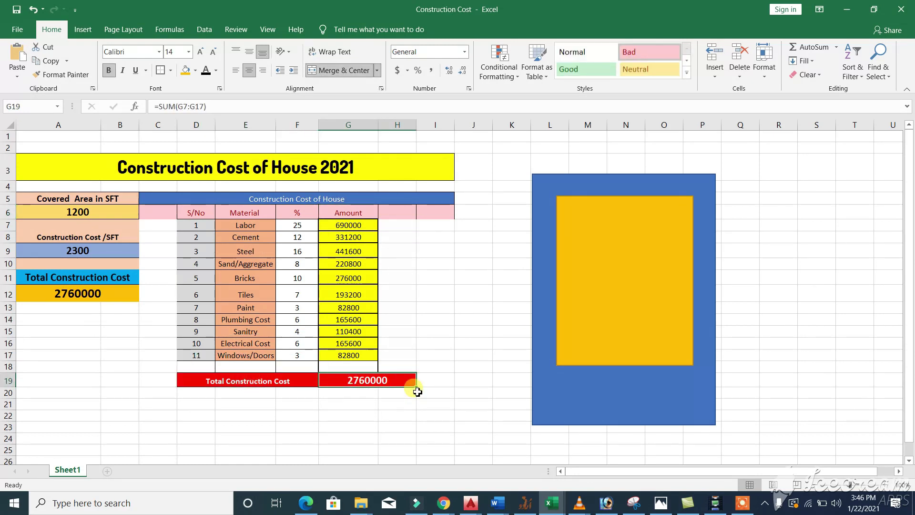
Shift the orange rectangle slightly right and up inside the blue one and select the covered area in A6.
mouse_move(616, 235)
mouse_down()
mouse_move(629, 226)
mouse_move(625, 233)
mouse_up()
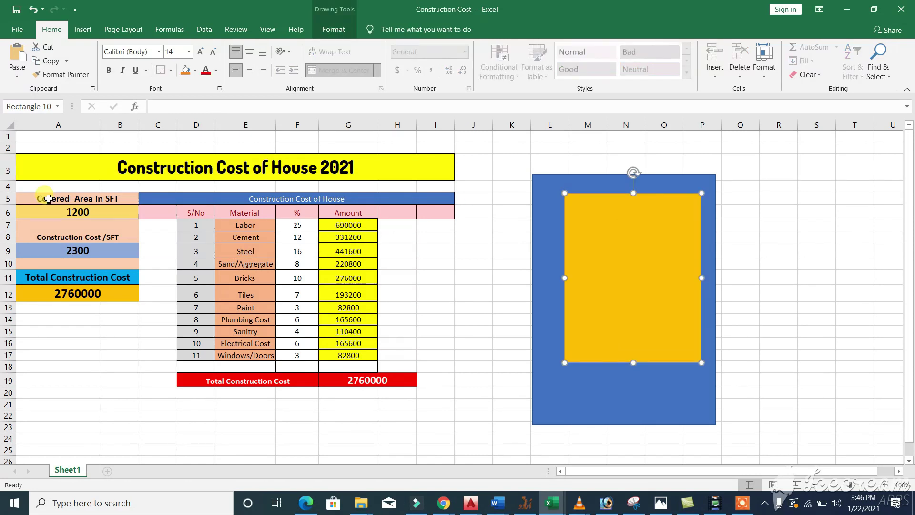
click(75, 211)
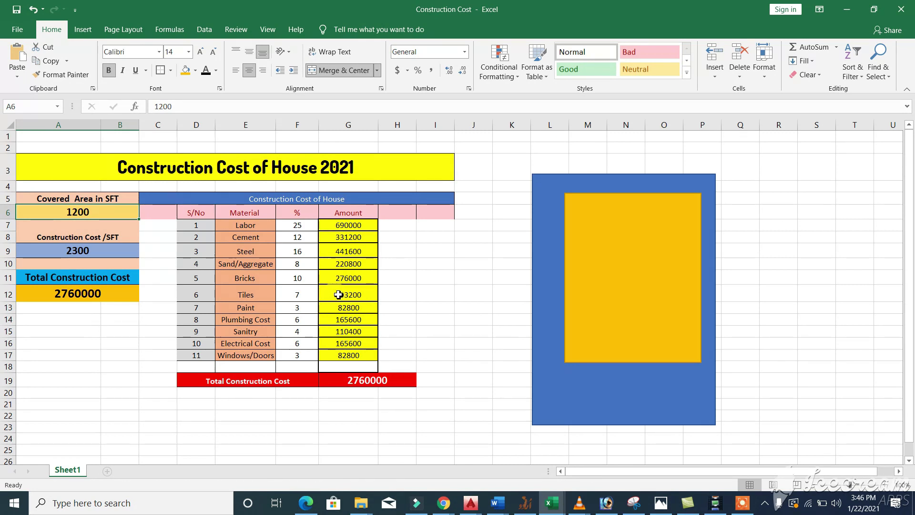
Make the Labor percentage in F7 bold.
click(286, 227)
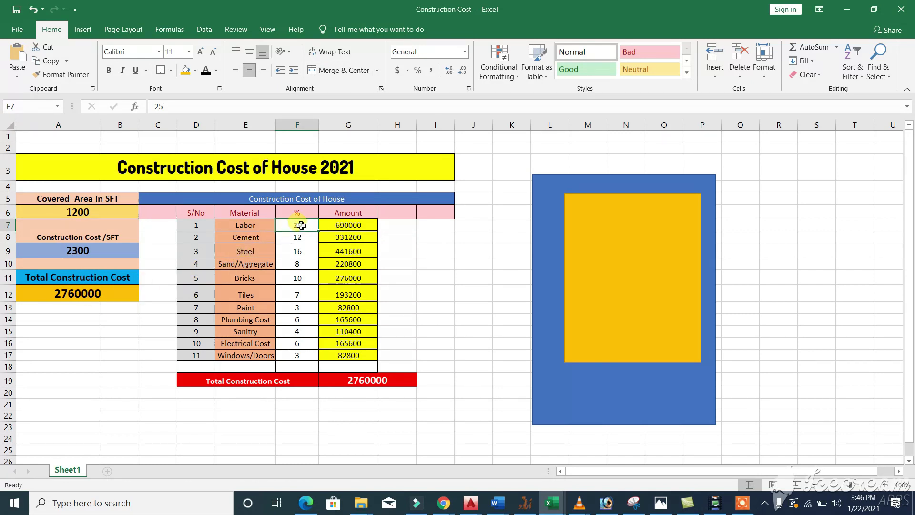
click(255, 228)
click(292, 227)
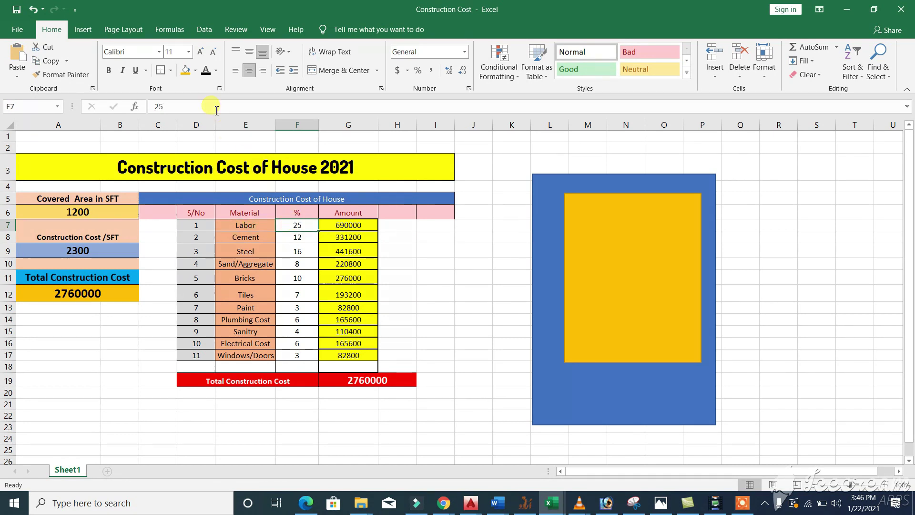
click(109, 72)
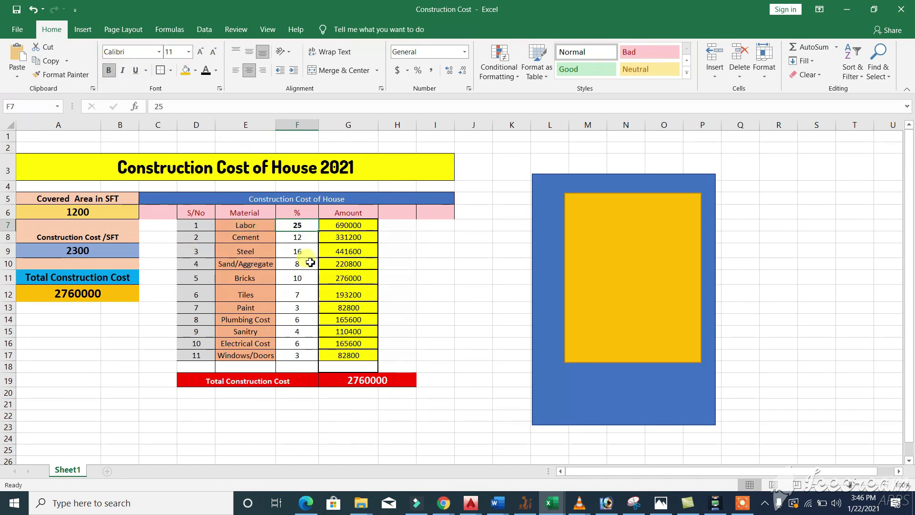
Format the Labor amount in G7 as red, bold text at font size 16.
click(350, 226)
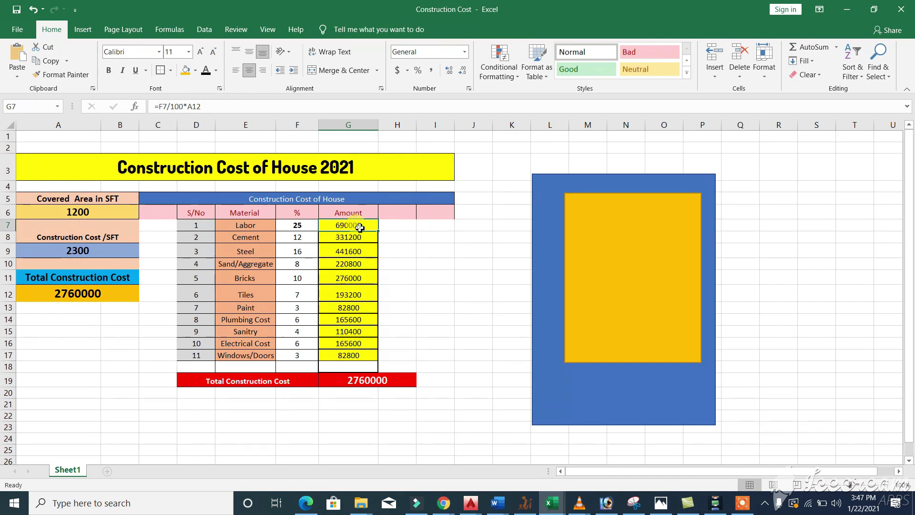
click(219, 72)
click(207, 169)
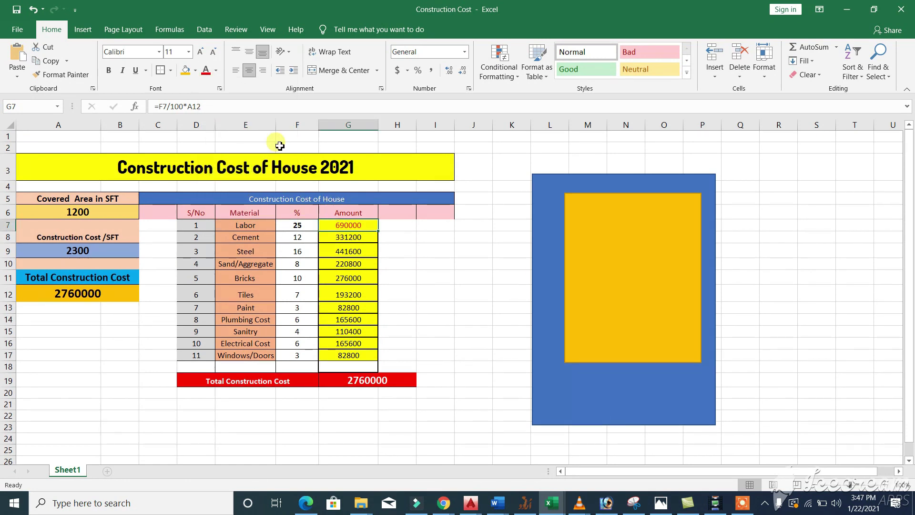
click(109, 70)
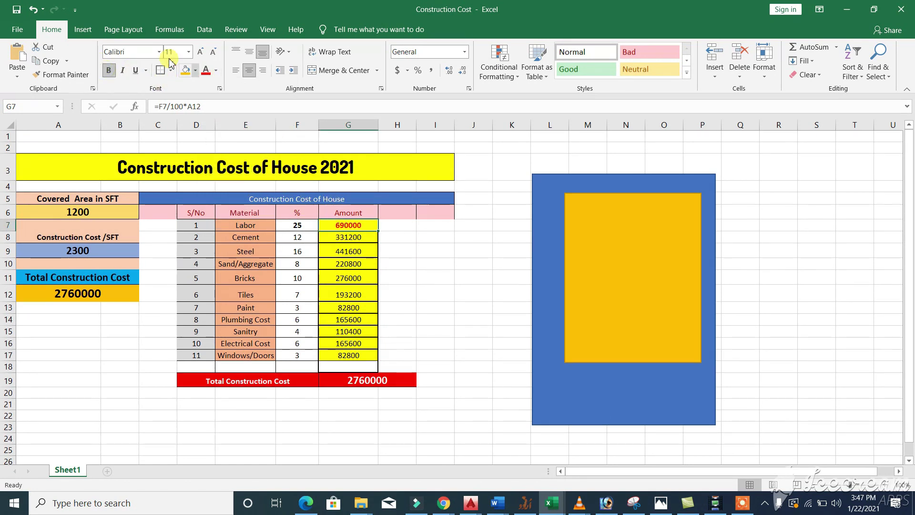
click(200, 52)
click(200, 51)
click(199, 51)
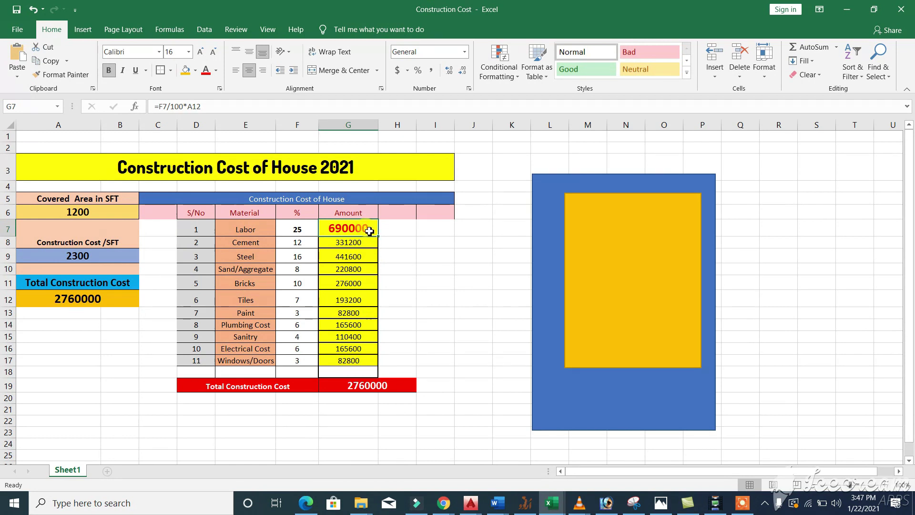
Compare the Cement percentage in F8 with the Total Construction Cost in A12.
click(293, 244)
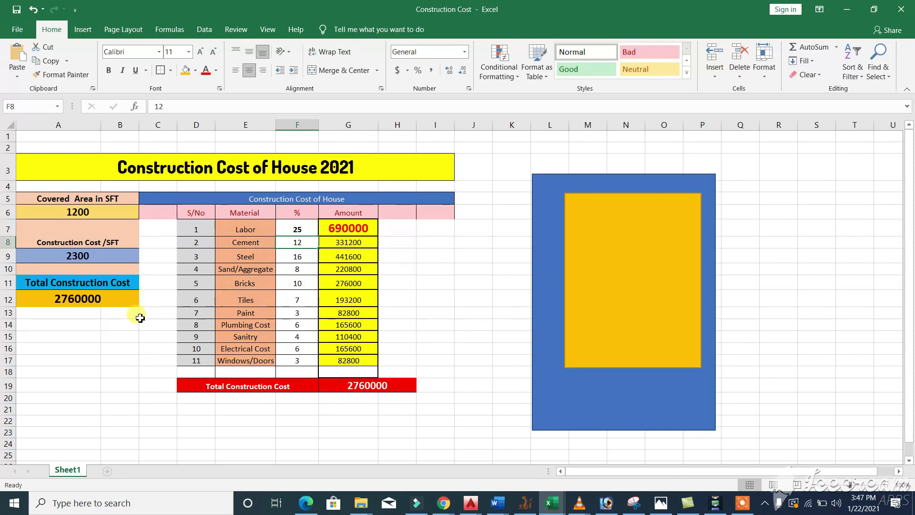
click(85, 295)
click(288, 243)
click(251, 241)
click(292, 244)
click(86, 298)
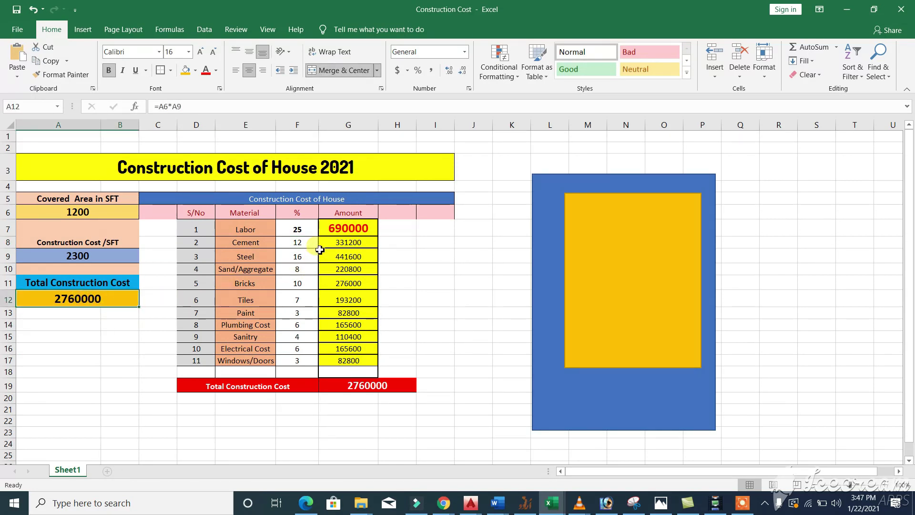
click(303, 245)
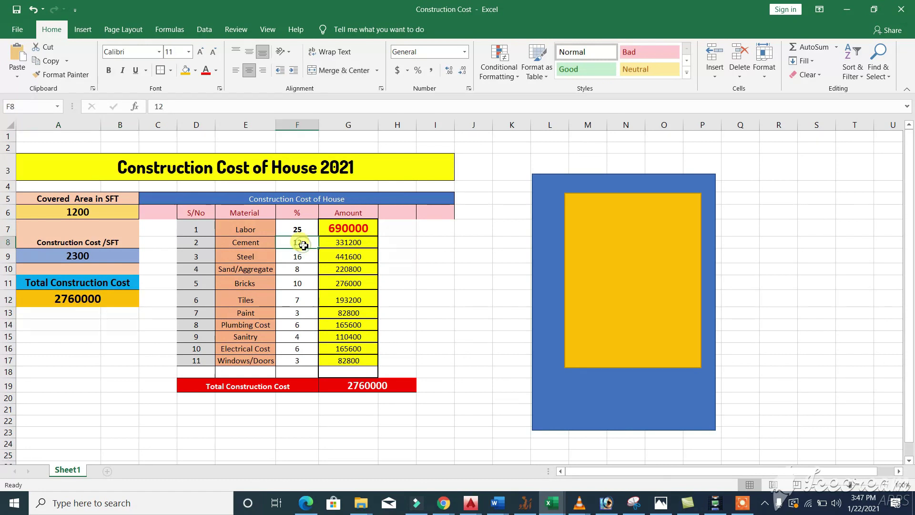
Format the Cement amount in G8 as red, bold text at font size 18.
click(334, 242)
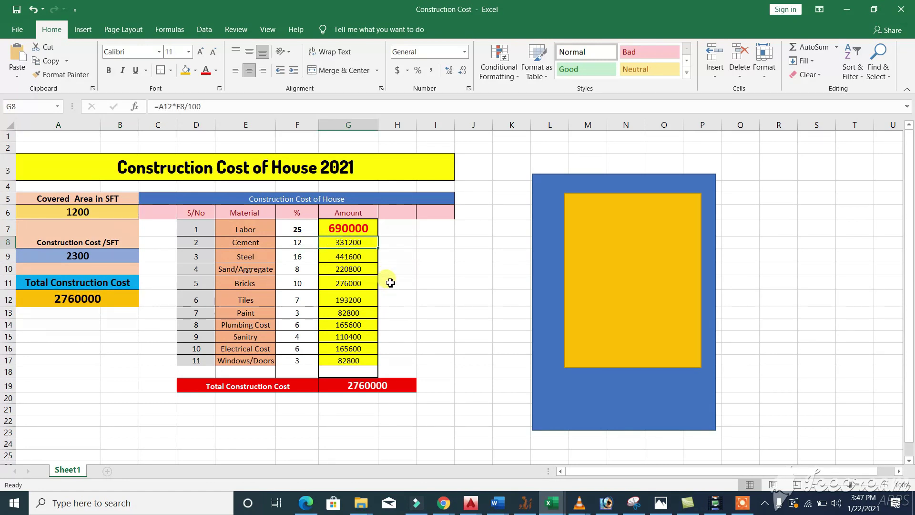
click(203, 71)
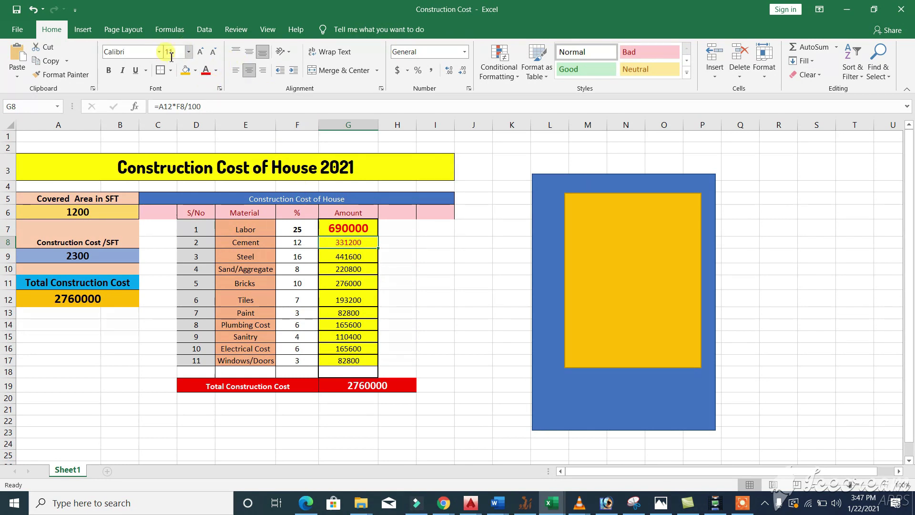
click(200, 52)
click(200, 51)
click(201, 51)
click(200, 52)
click(108, 70)
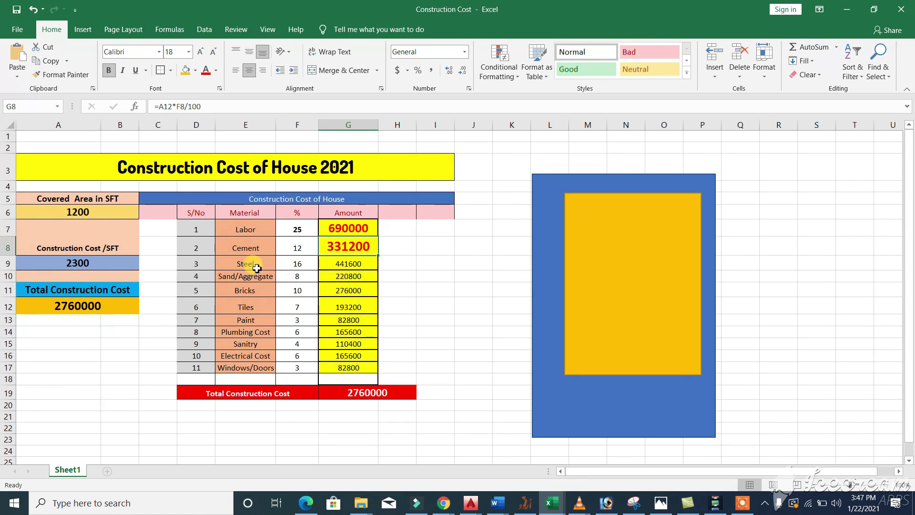
Make the Steel percentage in F9 bold.
click(241, 266)
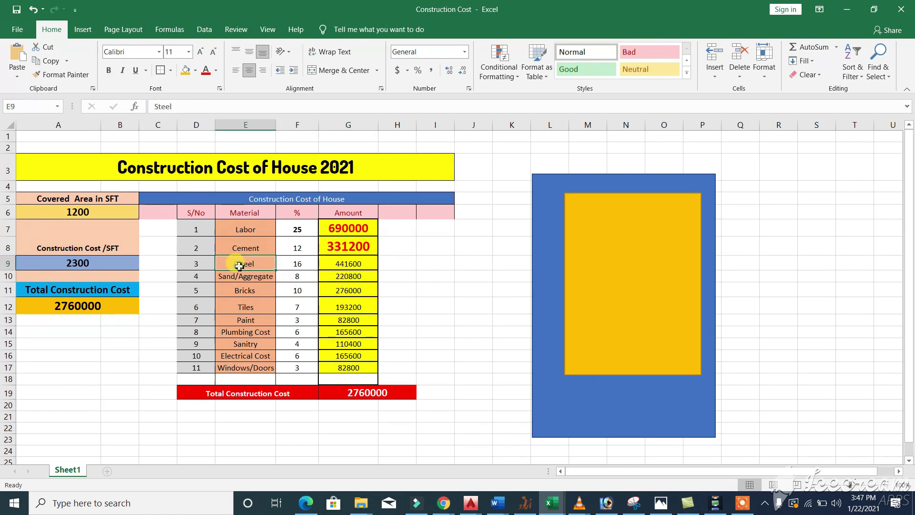
click(307, 266)
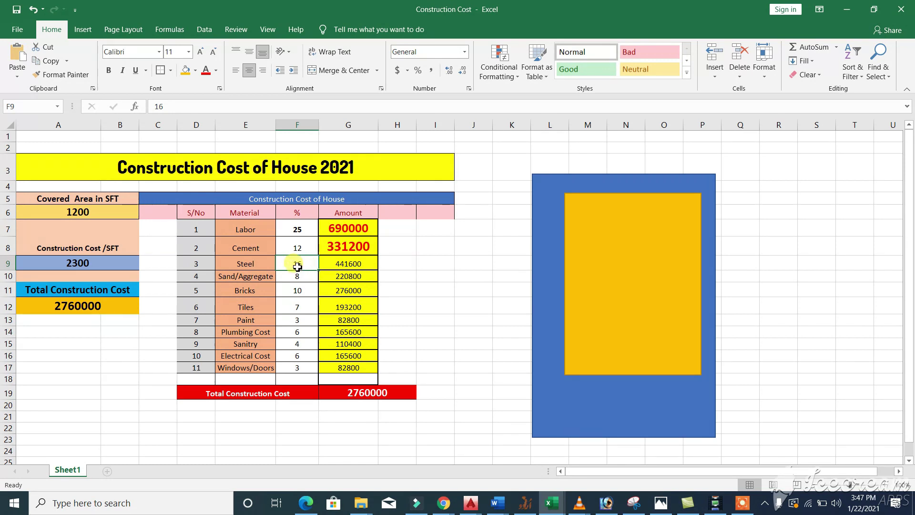
click(108, 70)
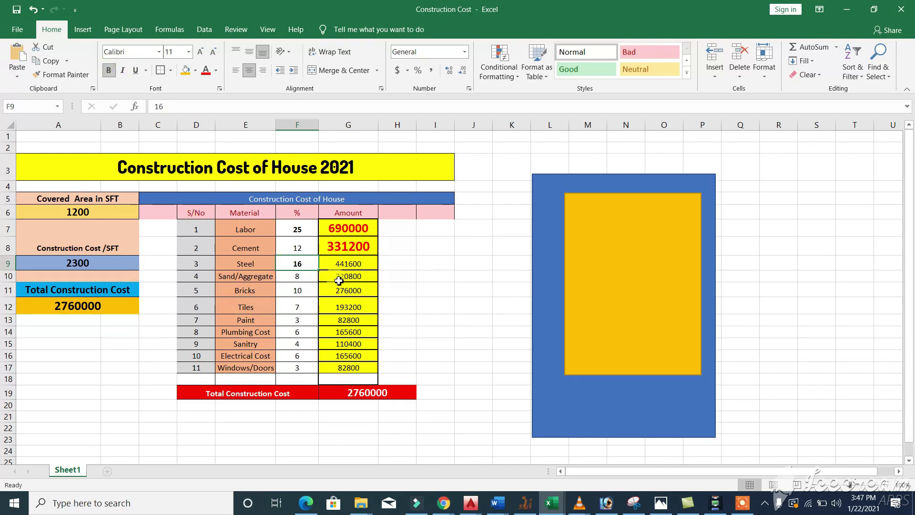
Format the Steel amount in G9 as red, bold text at font size 14.
click(346, 266)
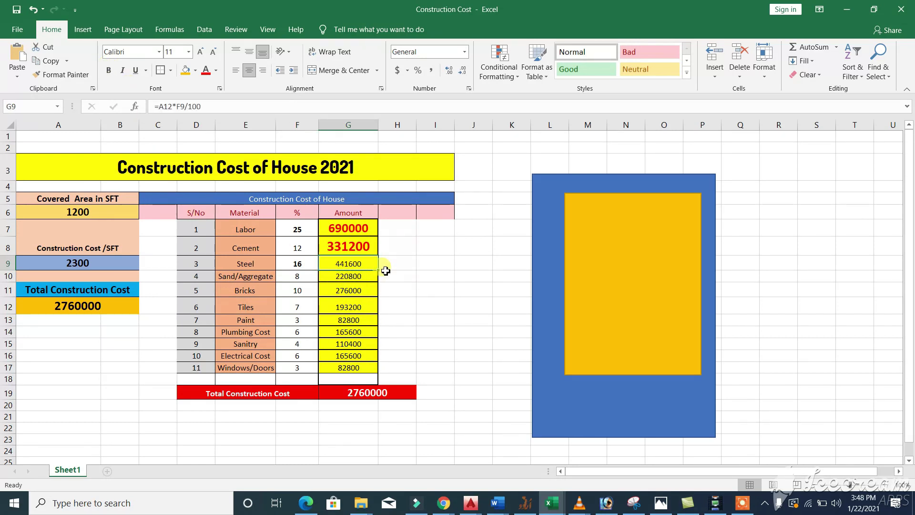
click(206, 71)
click(109, 70)
click(201, 52)
click(201, 51)
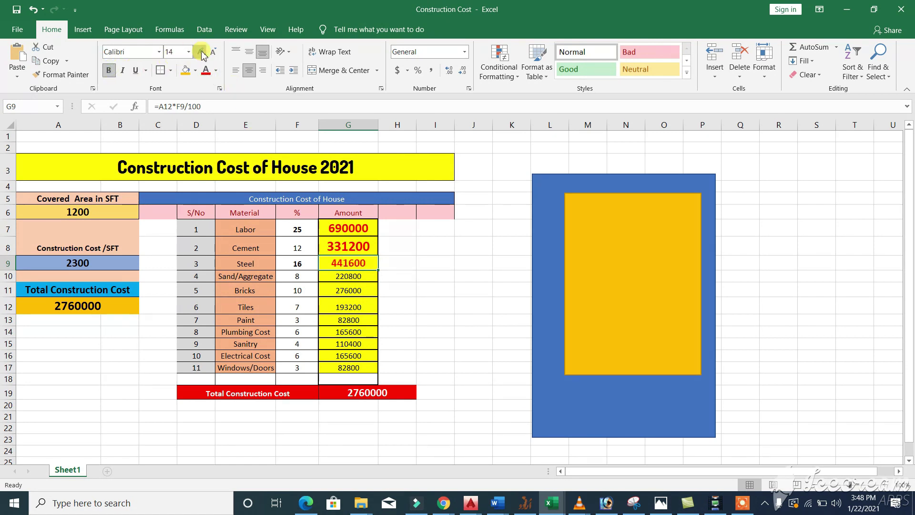
Set the Steel amount in G9 to font size 16 and color the Sand/Aggregate percentage in F10 red.
click(200, 51)
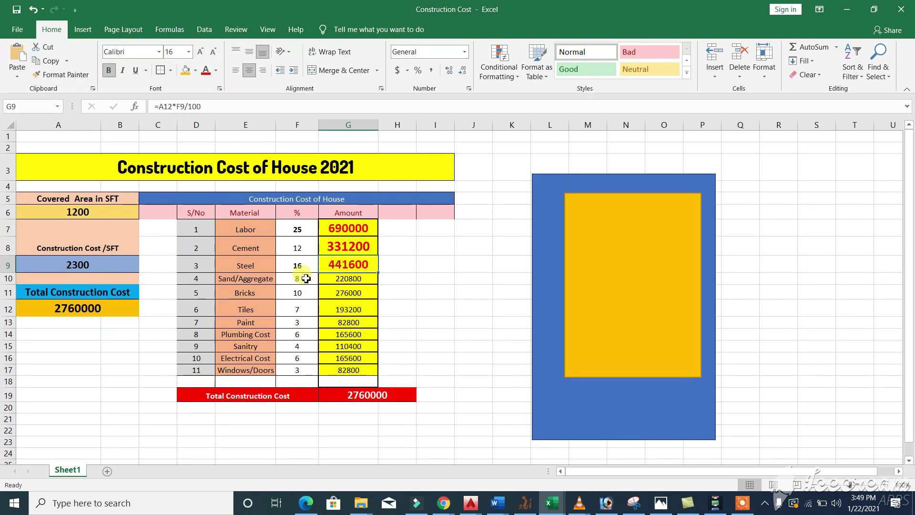
click(355, 280)
click(250, 281)
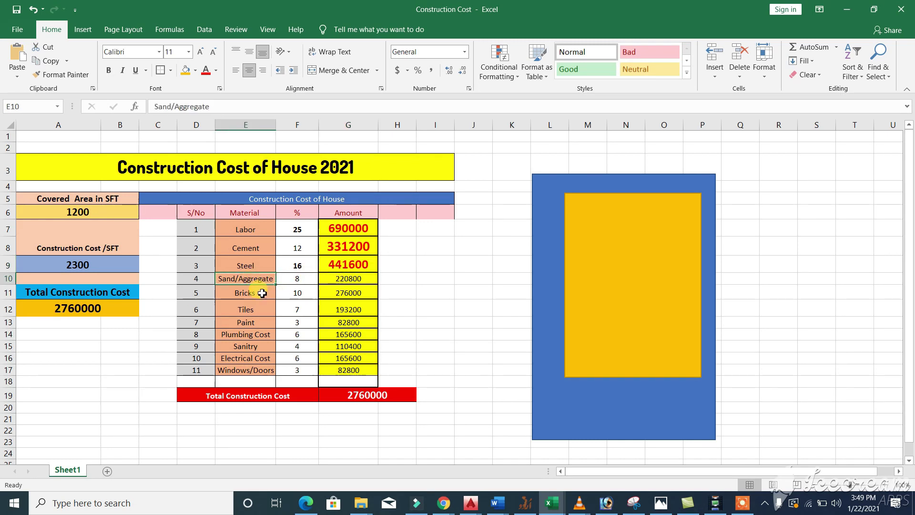
click(304, 280)
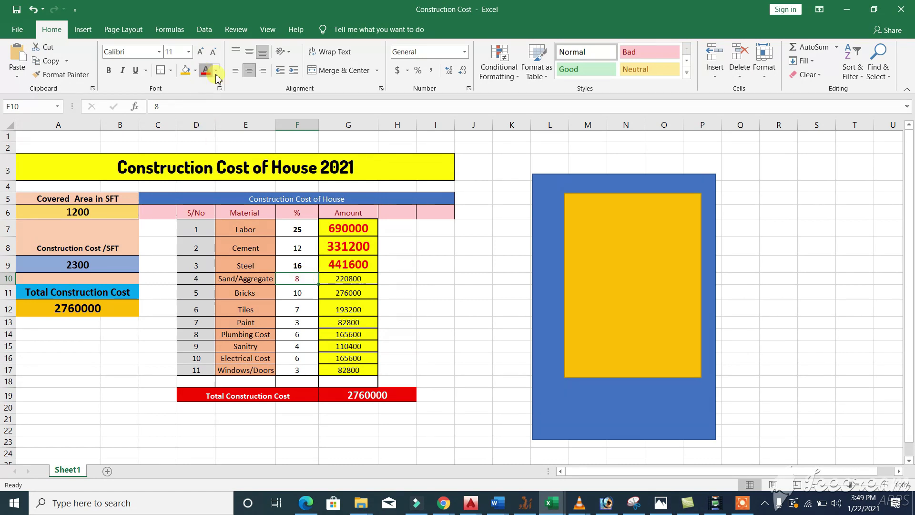
Format the Sand/Aggregate amount in G10 as red, bold text at font size 16.
click(331, 281)
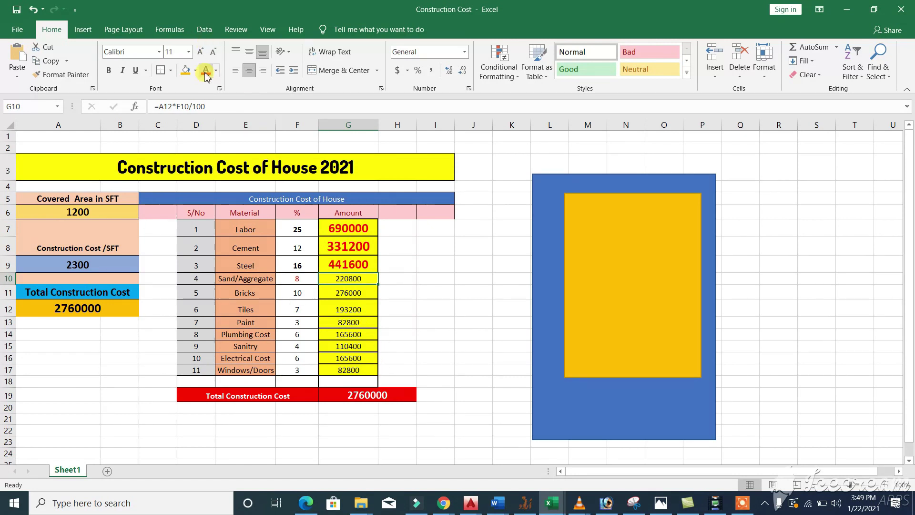
click(200, 52)
click(200, 52)
click(201, 53)
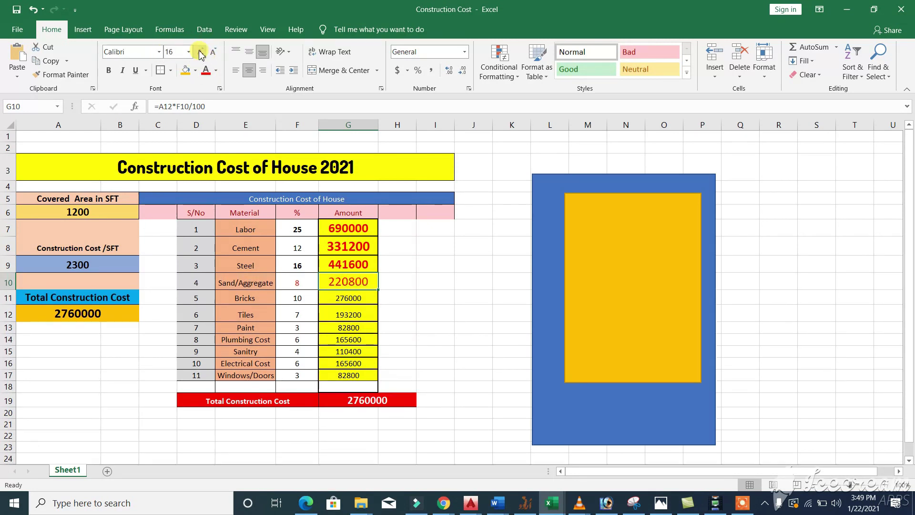
click(112, 68)
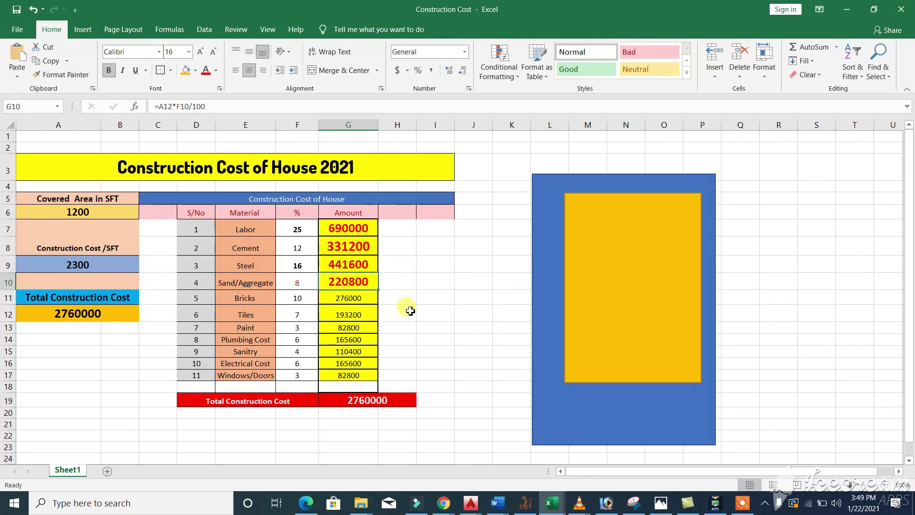
Format the Bricks amount in G11 as light blue, non-bold text at font size 16.
click(299, 300)
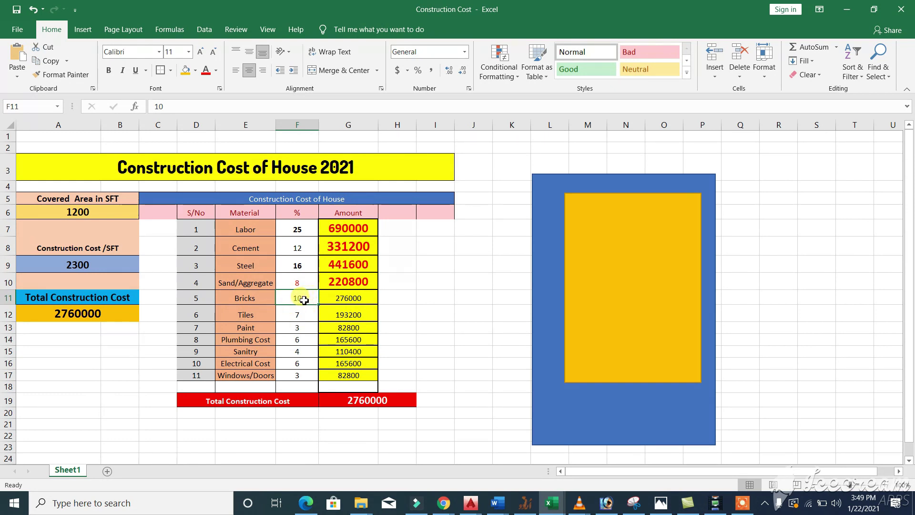
click(347, 298)
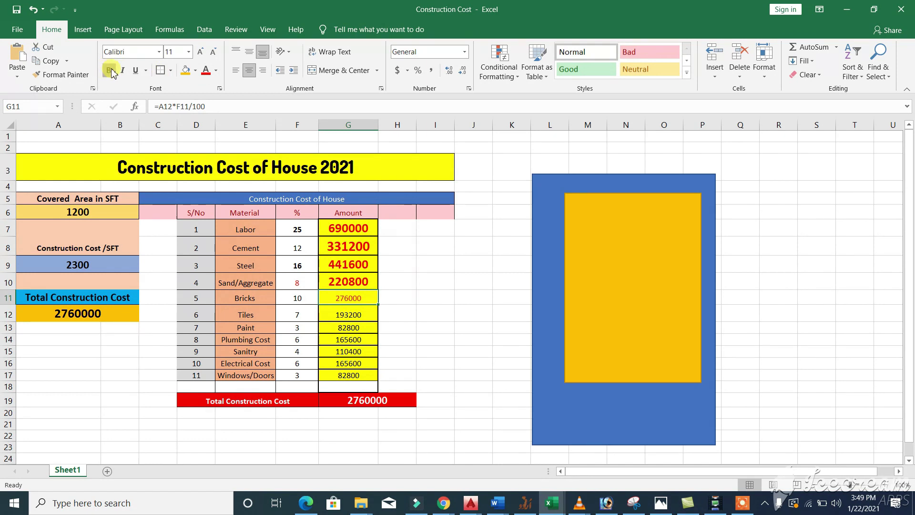
click(216, 70)
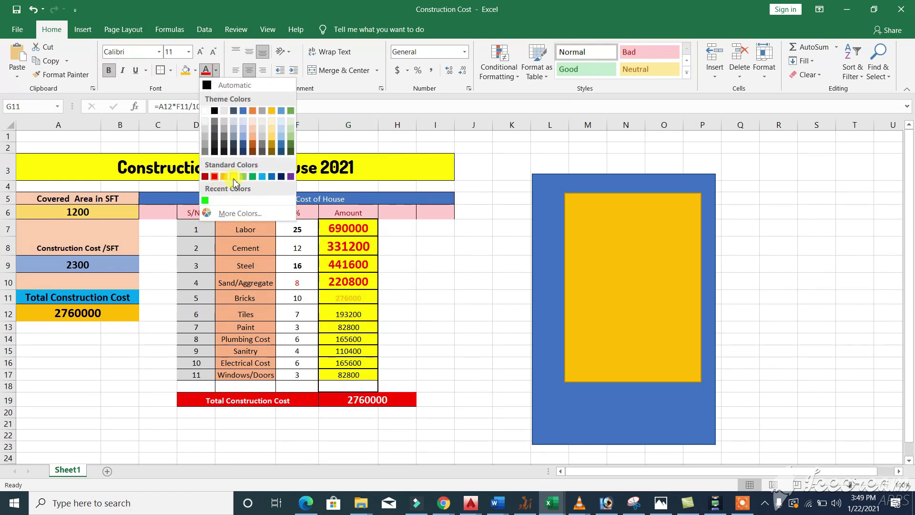
click(262, 176)
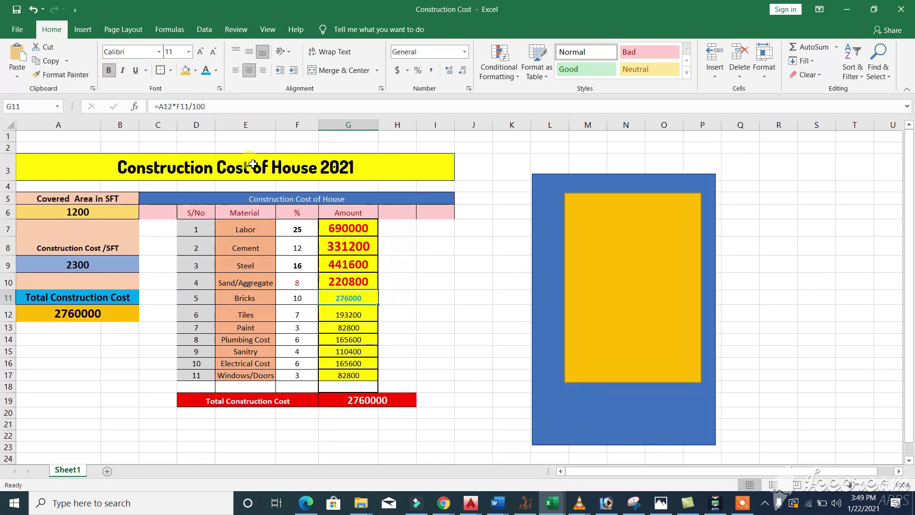
click(108, 70)
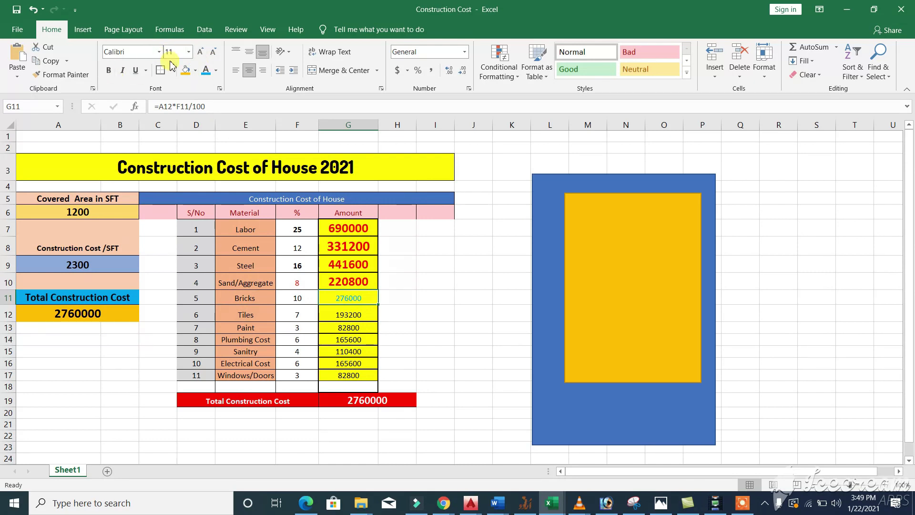
click(202, 55)
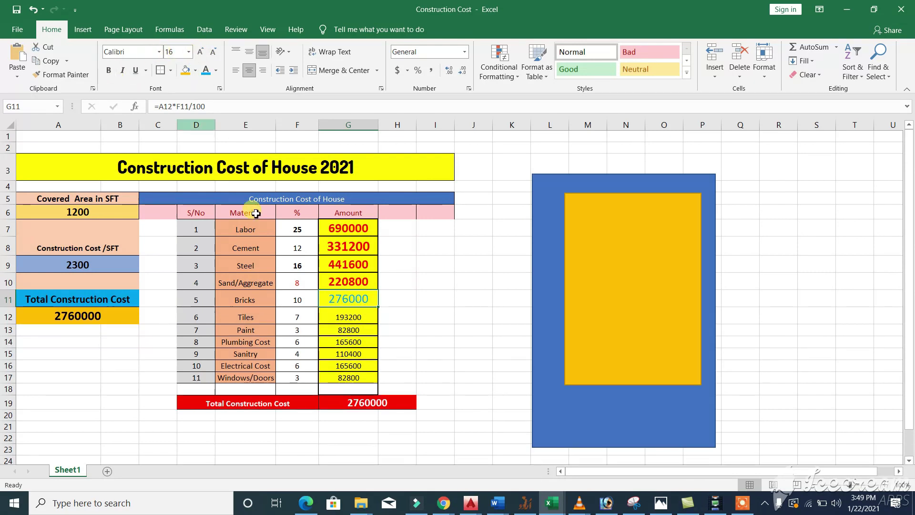
Format the Tiles amount in G12 as light blue, bold text at font size 16.
click(269, 317)
click(293, 318)
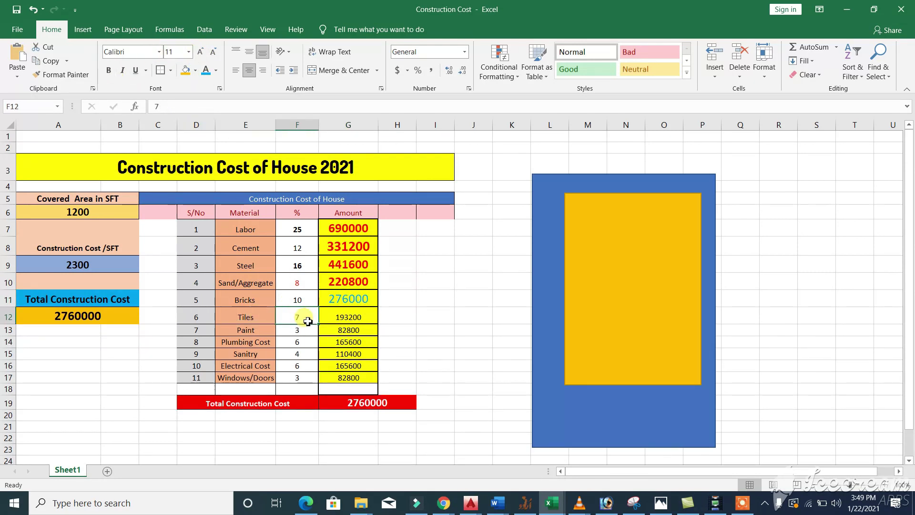
click(340, 319)
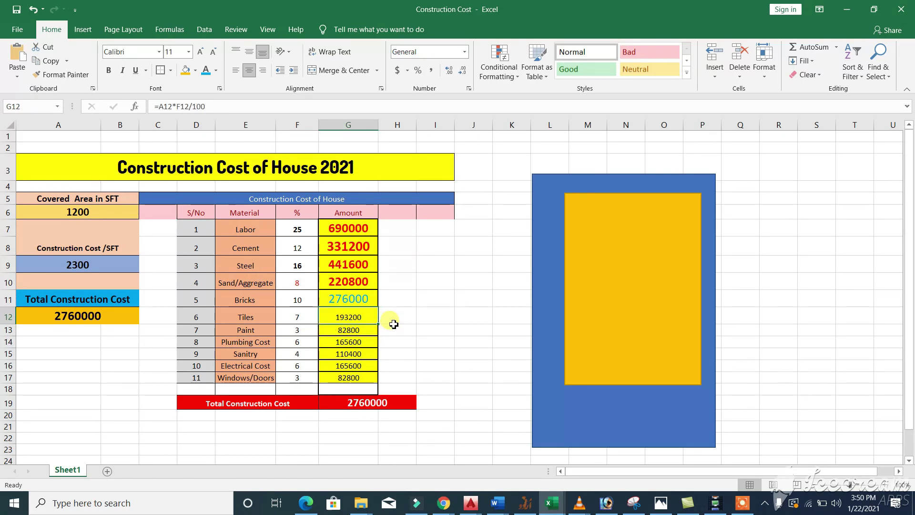
click(206, 70)
click(109, 70)
click(199, 54)
click(199, 53)
click(199, 53)
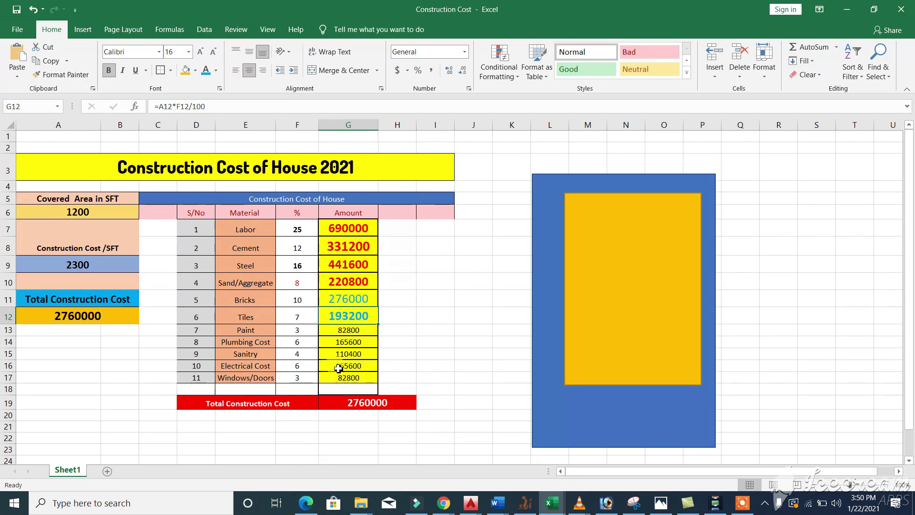
Format the Paint amount in G13 as light blue, bold text at font size 18.
click(286, 330)
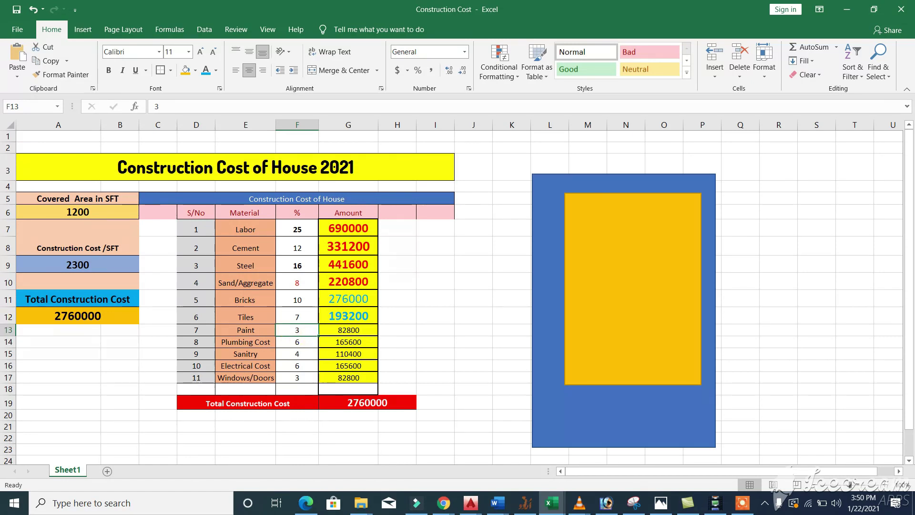
click(336, 331)
click(205, 70)
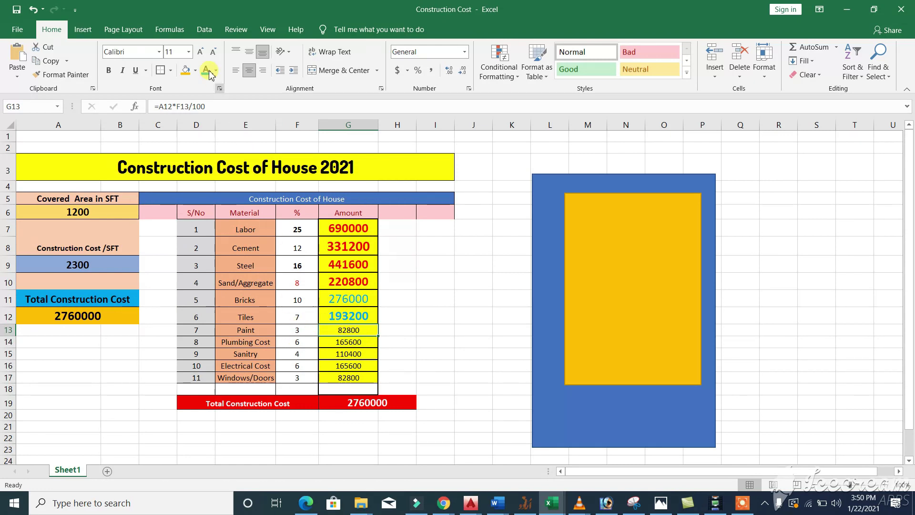
click(109, 73)
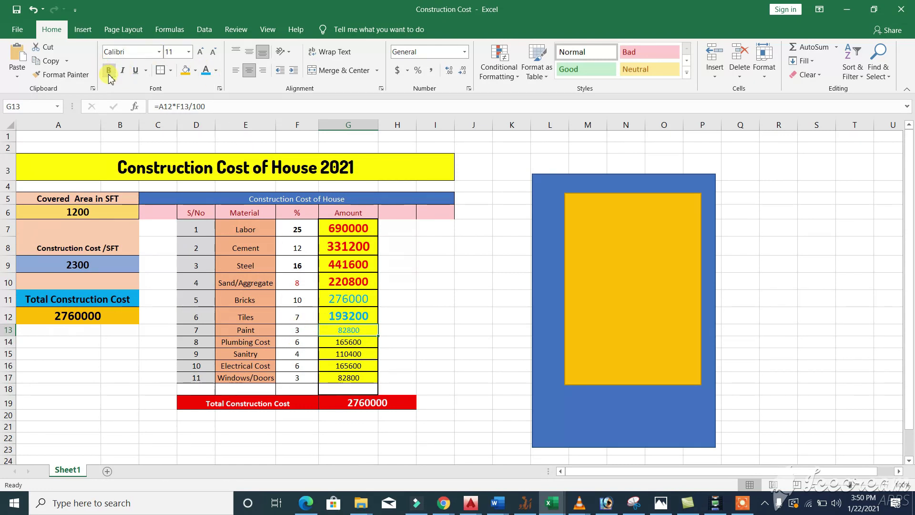
click(201, 54)
click(201, 53)
click(201, 54)
click(200, 52)
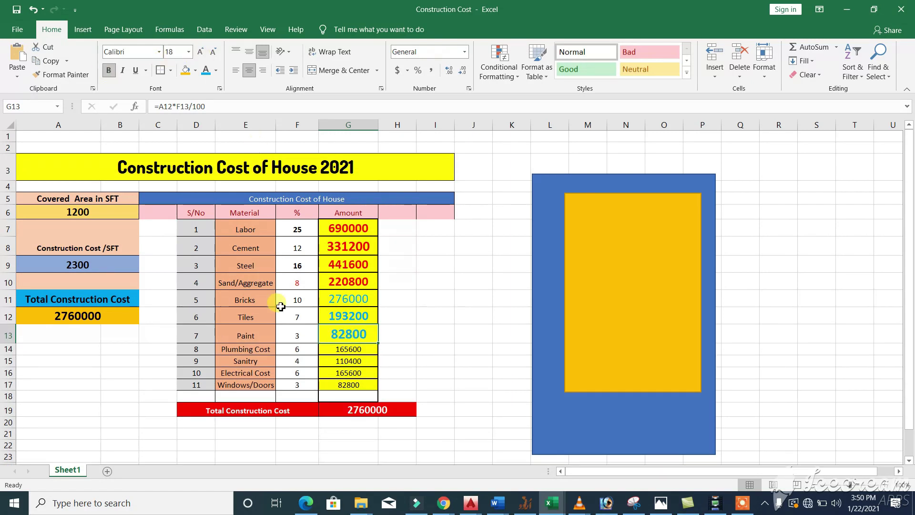
Format the Plumbing Cost amount in G14 as light blue, bold text at font size 16.
click(289, 350)
click(373, 353)
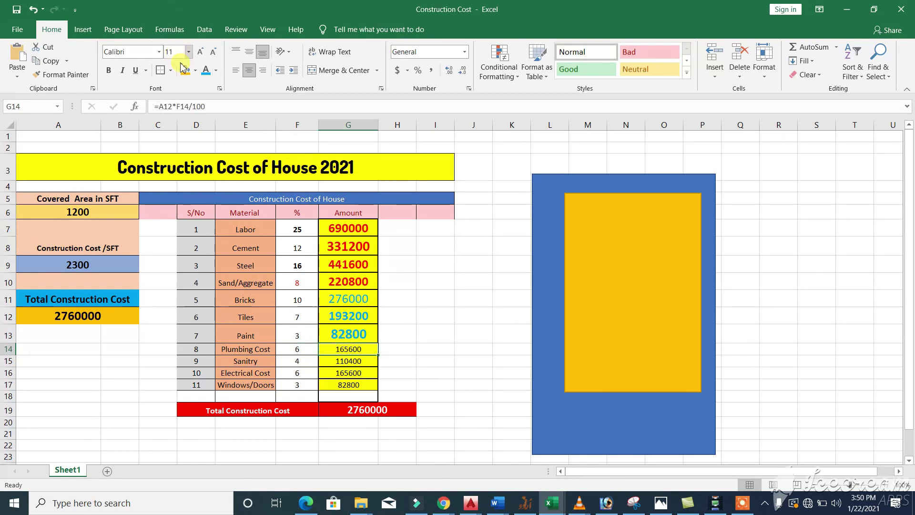
click(209, 75)
click(113, 71)
click(200, 52)
click(200, 51)
click(201, 51)
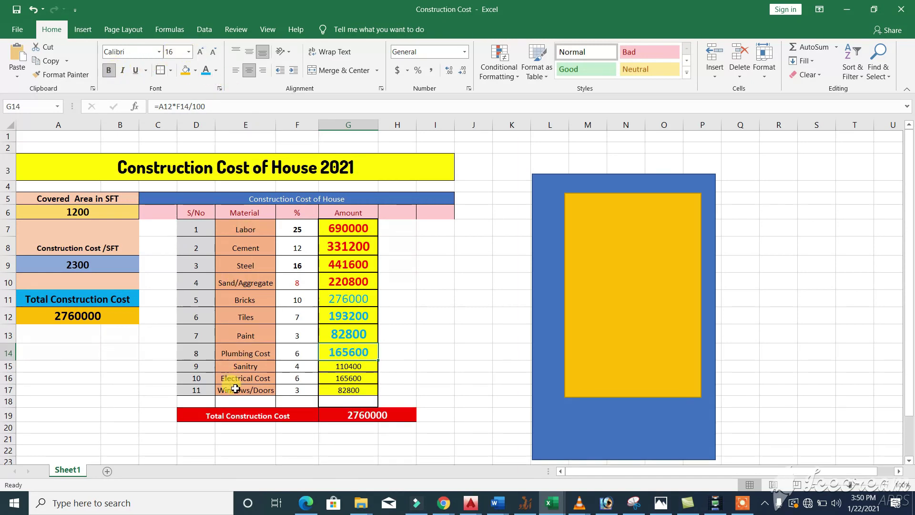
Format the Sanitry amount in G15 as light blue, bold text at font size 18.
click(257, 369)
click(297, 370)
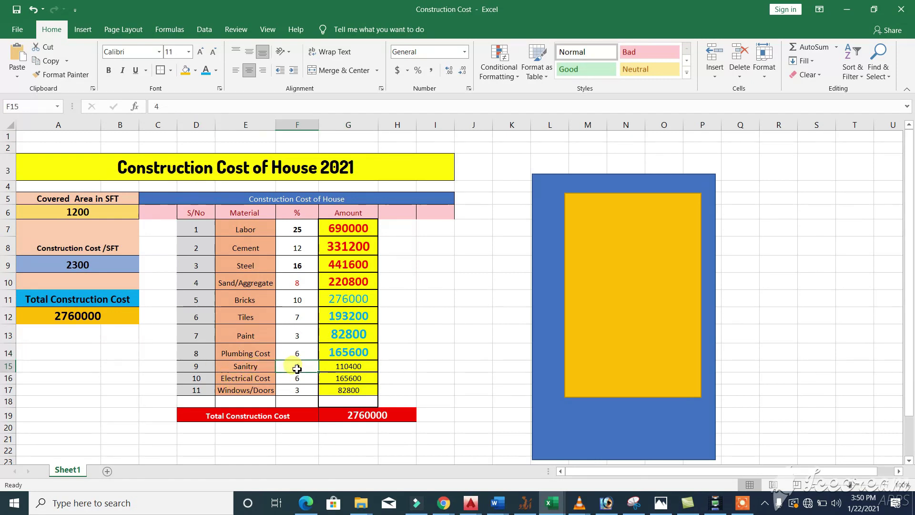
click(362, 370)
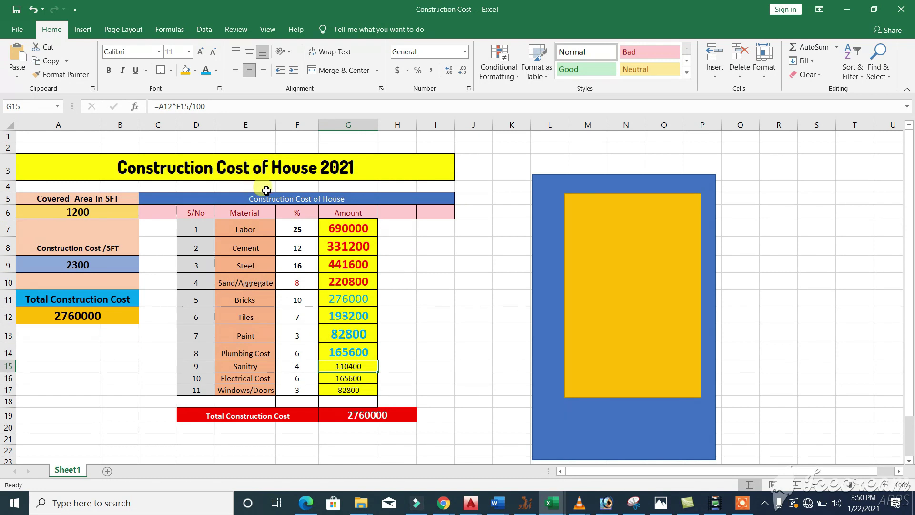
click(206, 70)
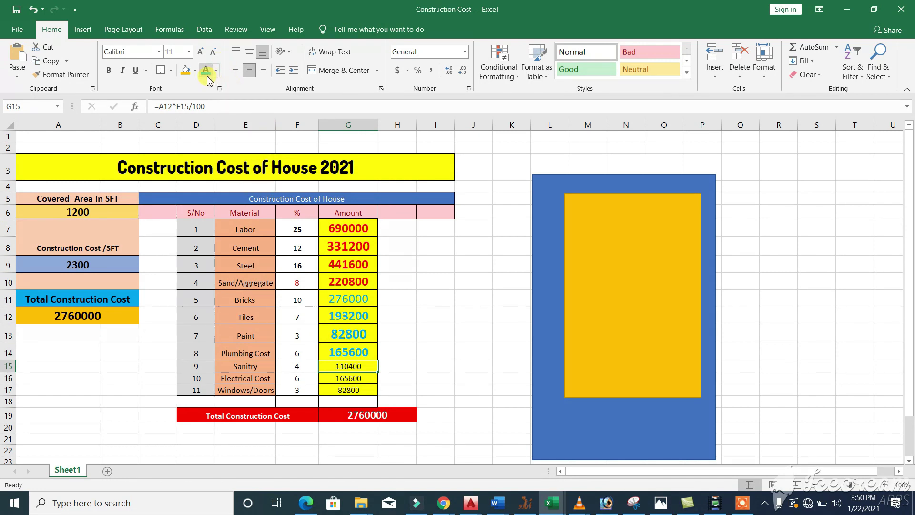
click(109, 71)
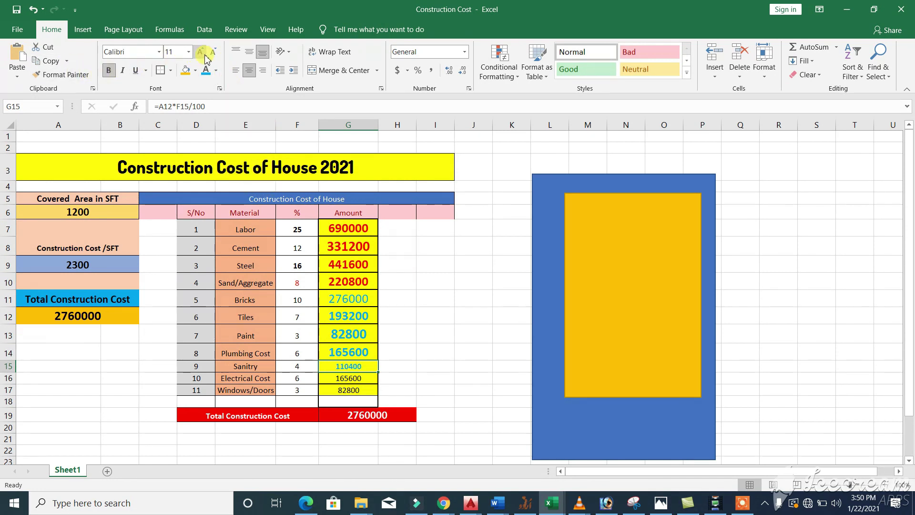
click(204, 54)
click(204, 55)
click(204, 55)
click(204, 55)
Format the Electrical Cost amount in G16 as light blue, bold text at font size 18.
click(264, 386)
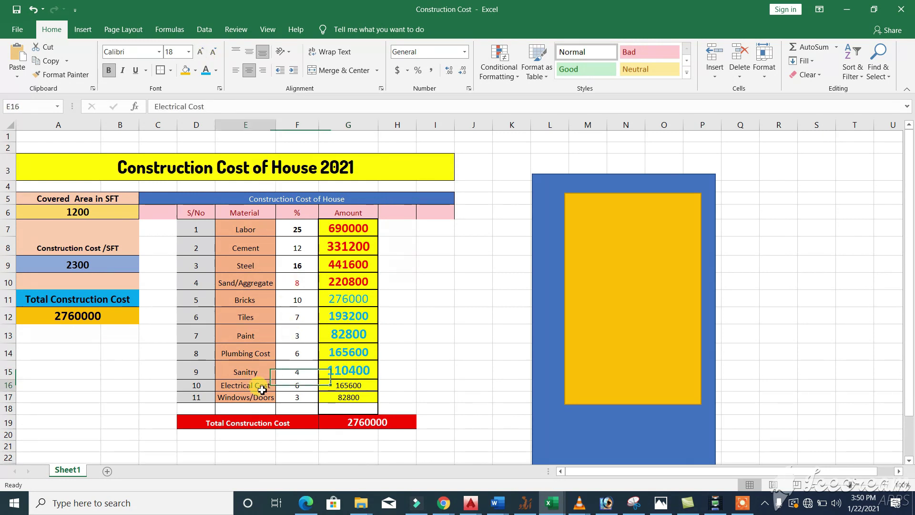
click(299, 387)
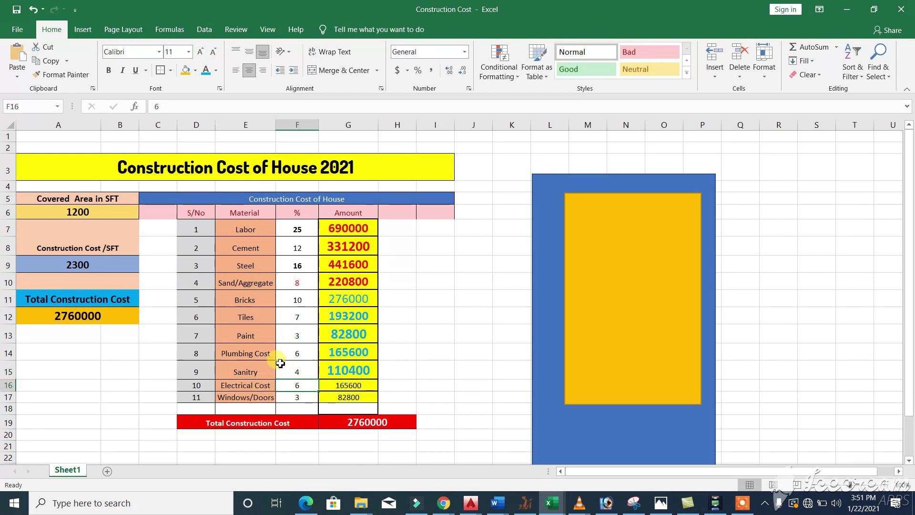
click(339, 387)
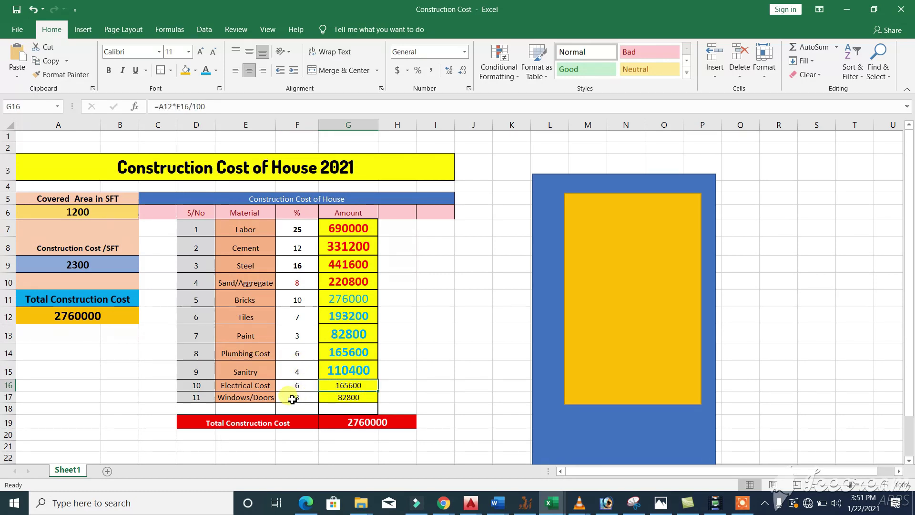
click(206, 70)
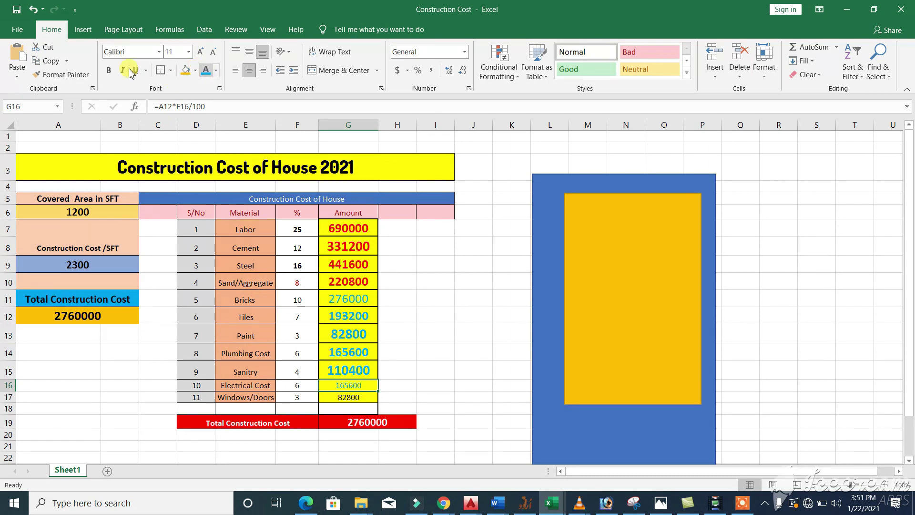
click(106, 72)
click(200, 53)
click(200, 54)
click(200, 53)
click(200, 53)
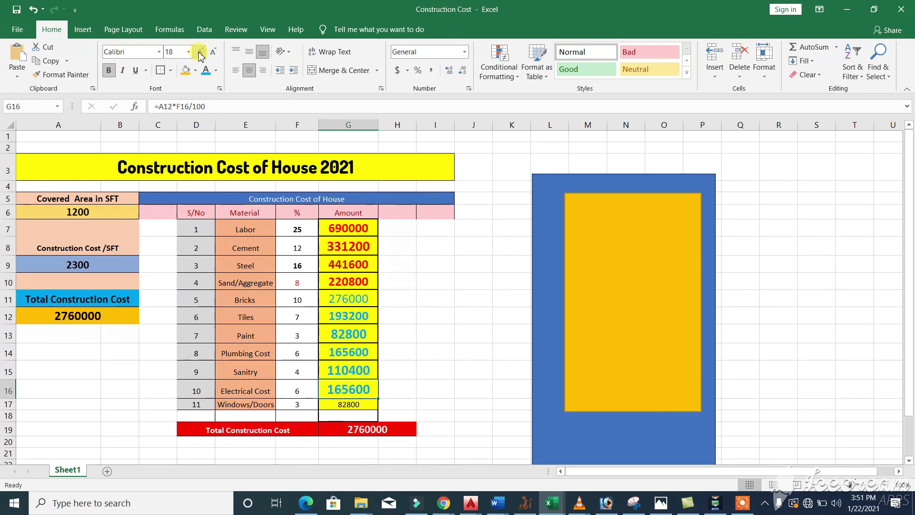
Format the Windows/Doors amount in G17 as enlarged, light blue, bold text.
click(301, 404)
click(331, 408)
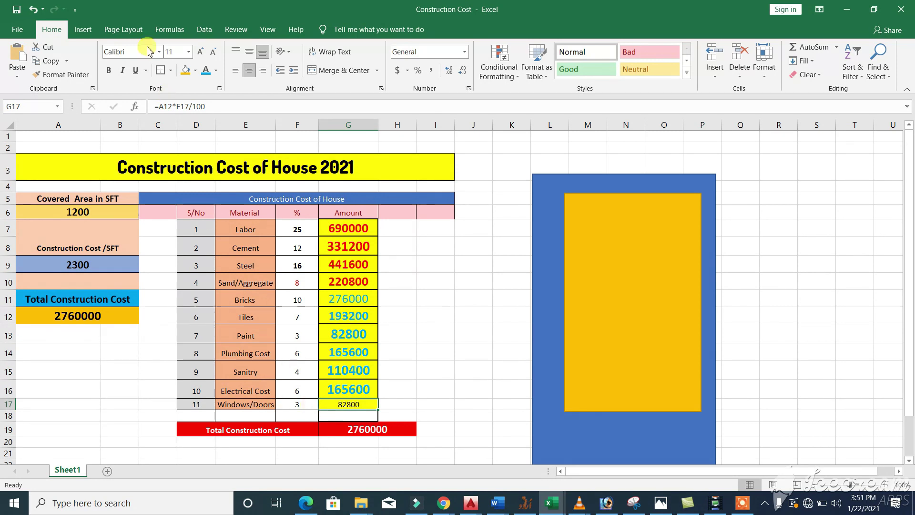
click(207, 71)
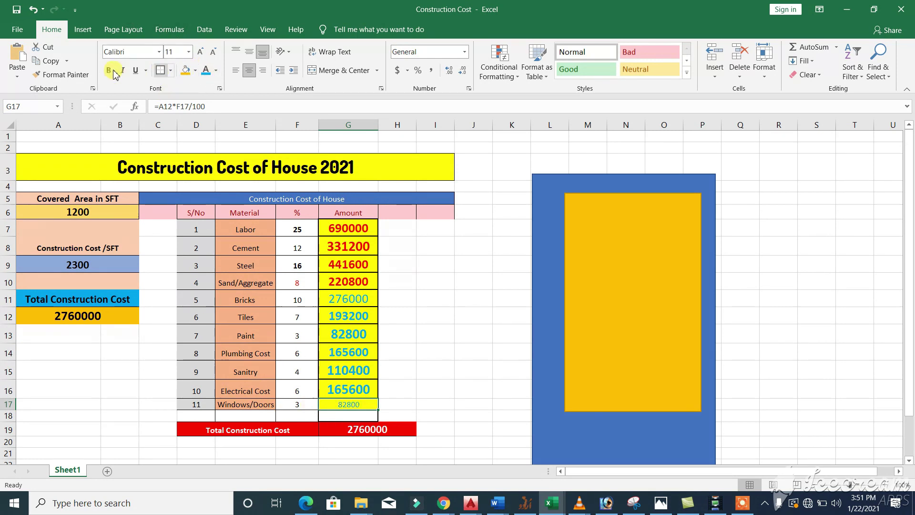
click(109, 70)
click(201, 51)
click(201, 52)
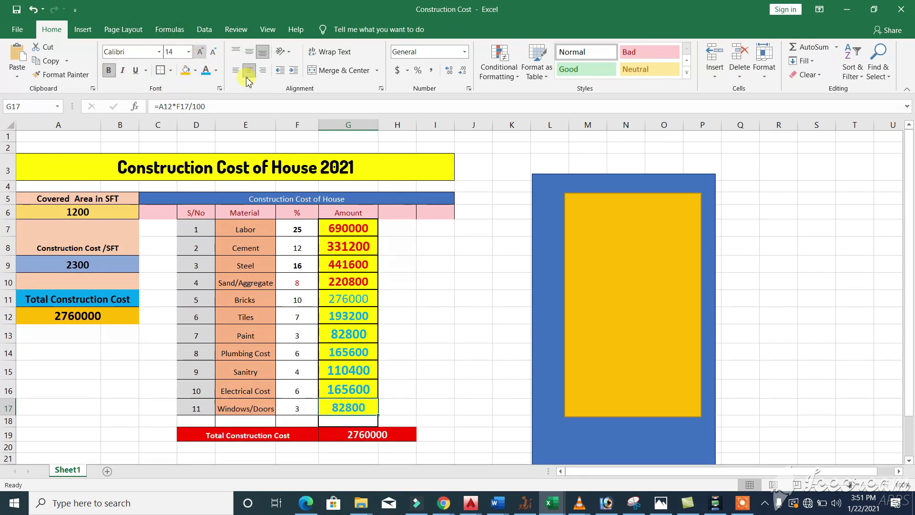
Compare the sum of the material amounts in G7:G17 with the Total Construction Cost in G19.
click(427, 280)
drag(354, 226, 348, 409)
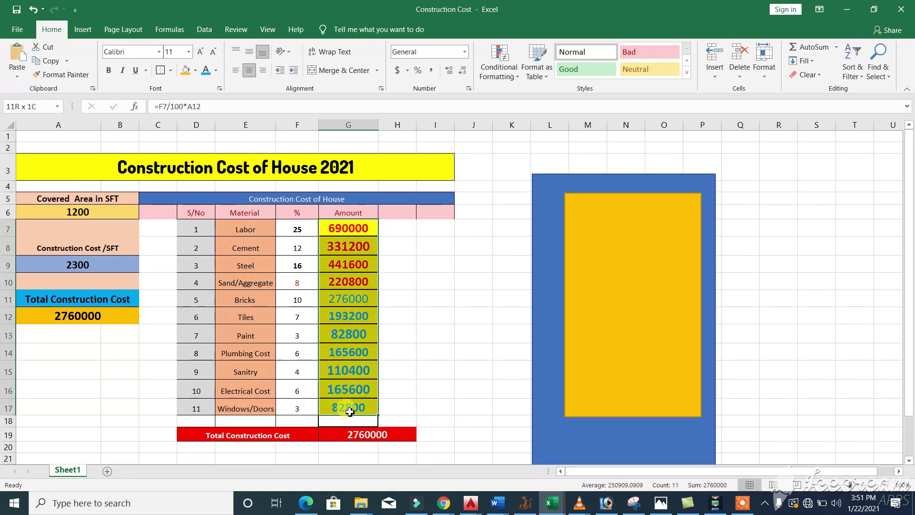
click(334, 435)
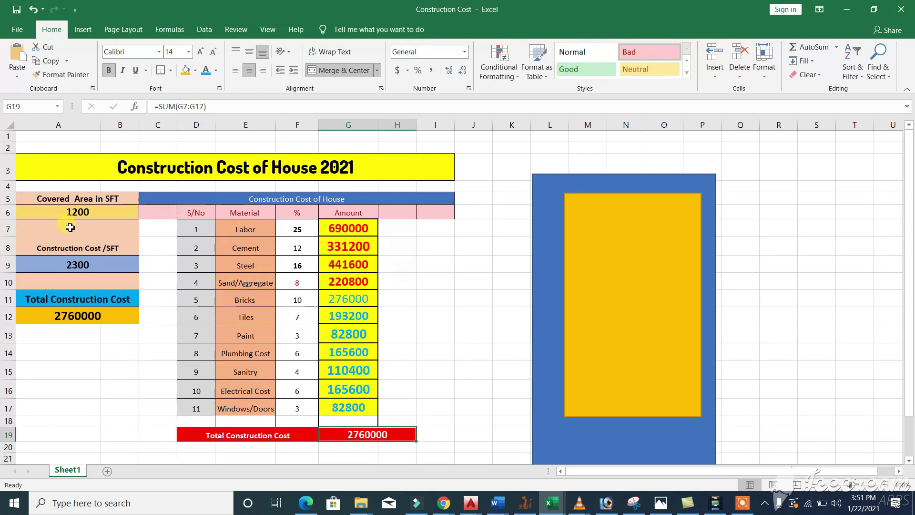
Move the orange rectangle slightly up and to the left inside the blue rectangle.
click(87, 211)
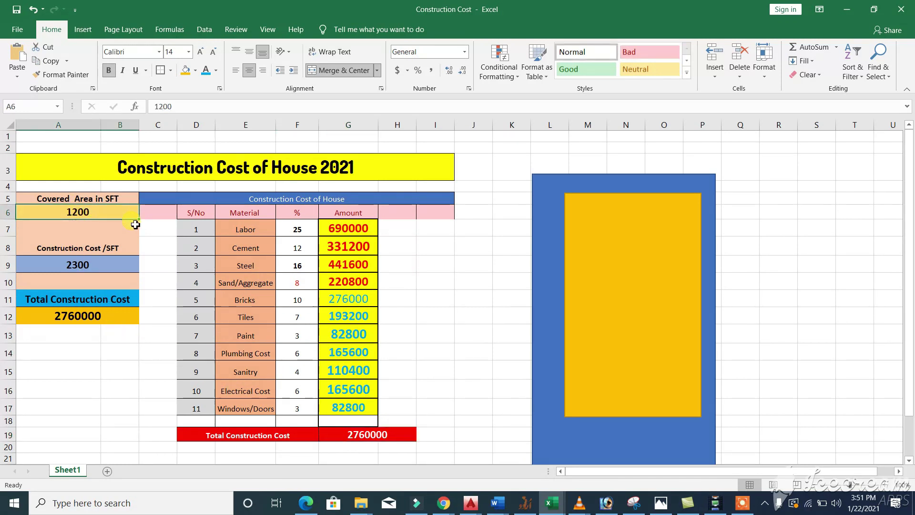
mouse_move(635, 278)
mouse_down()
mouse_move(611, 278)
mouse_move(623, 275)
mouse_move(594, 243)
mouse_up()
scroll(622, 274, down, 2)
scroll(620, 269, up, 2)
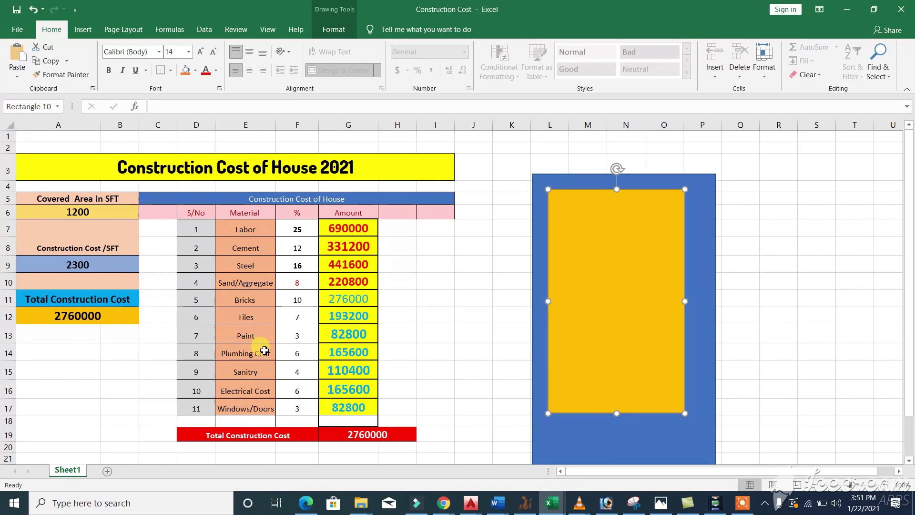
Set the Covered Area in SFT in A6 to 1500.
click(90, 213)
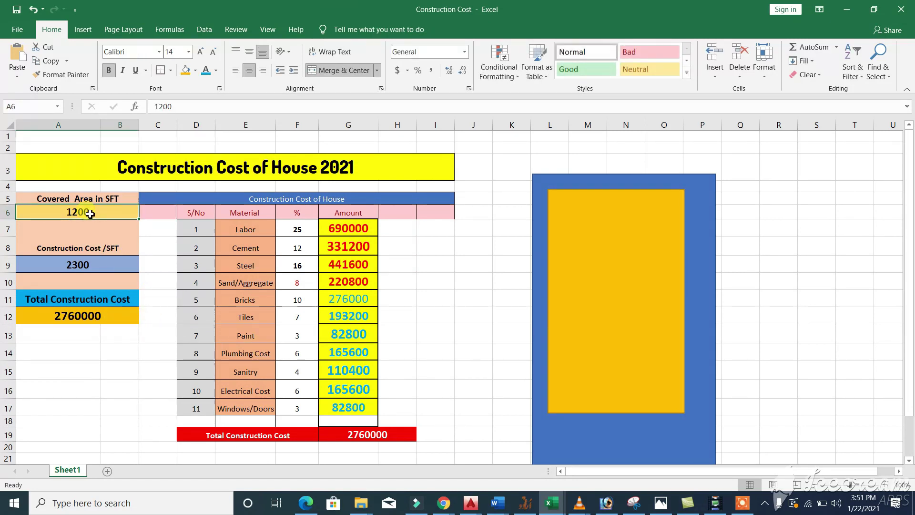
text(1)
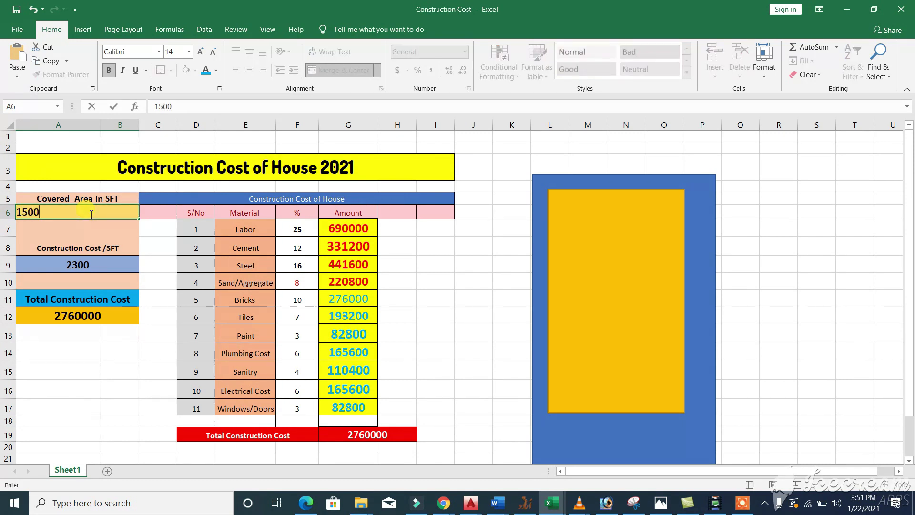
key(Return)
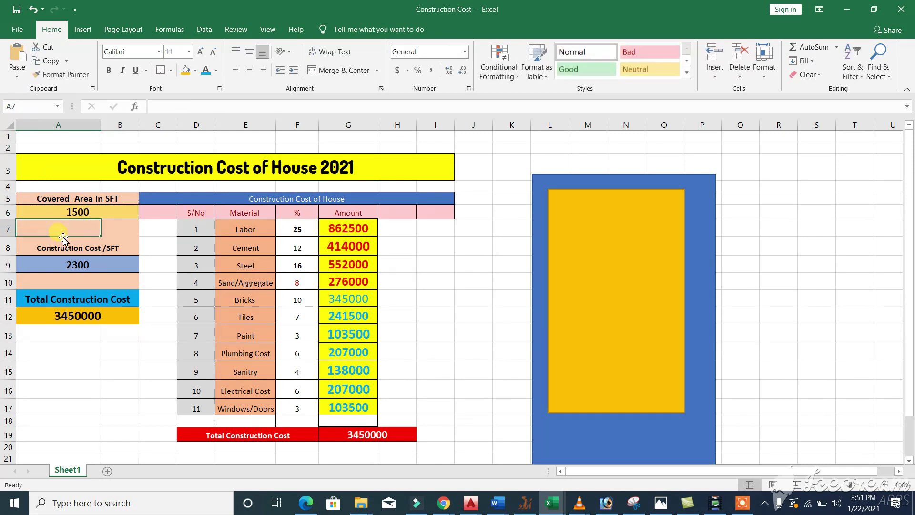
Set the Construction Cost /SFT in A9 to 2900.
click(96, 269)
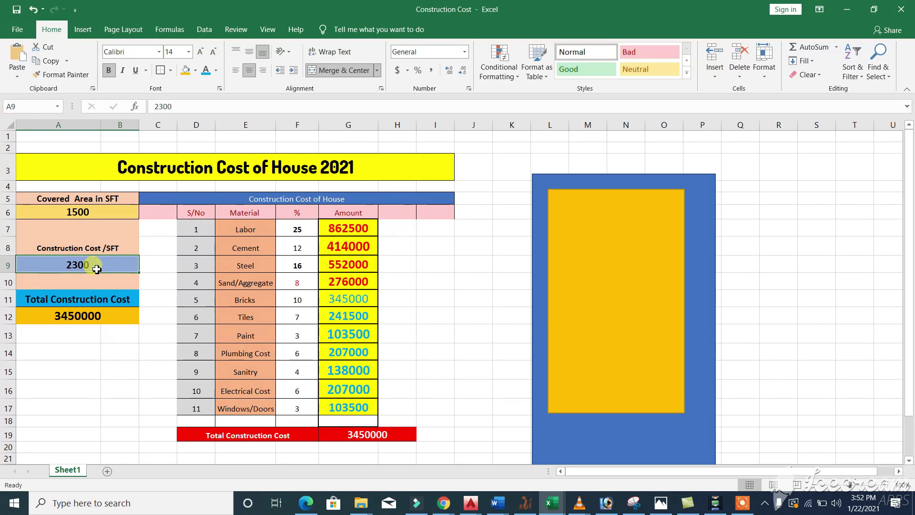
text(2)
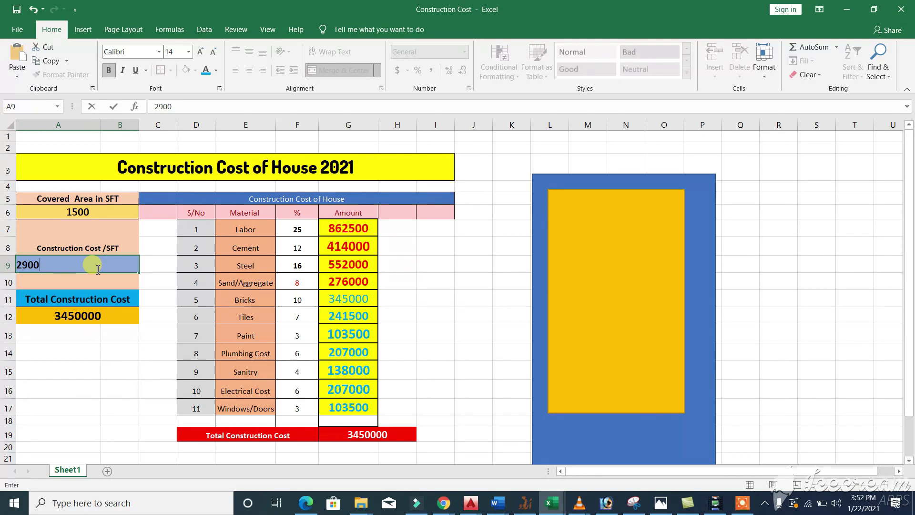
click(445, 350)
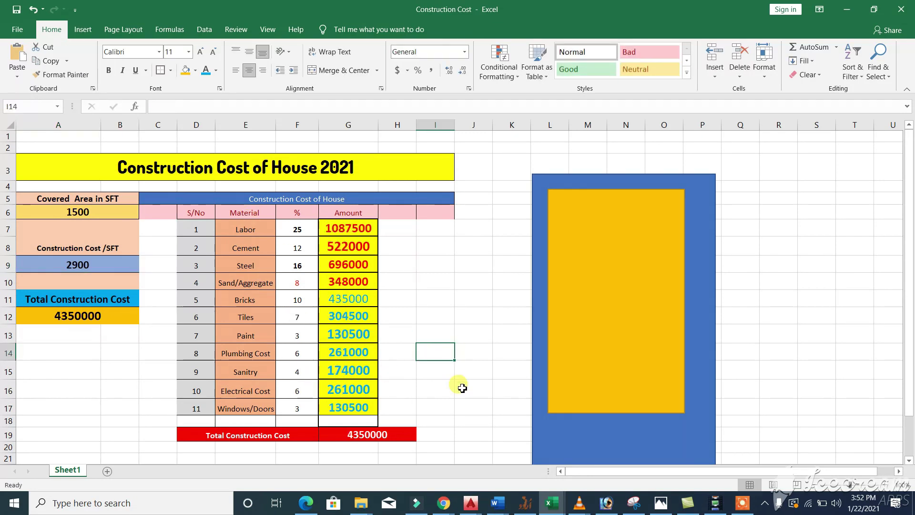
Review the covered area, cost per SFT and total in A12, and compare the material amounts with the Total Construction Cost in G19.
click(338, 438)
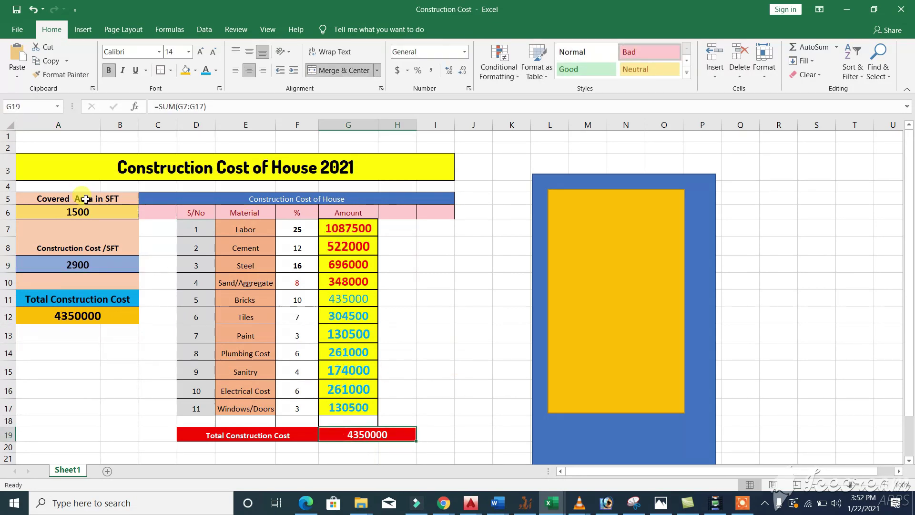
click(69, 213)
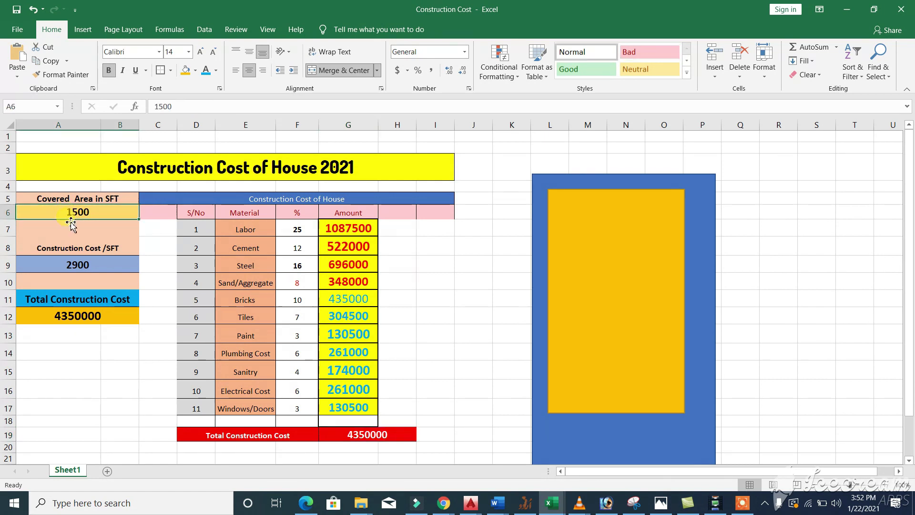
click(75, 266)
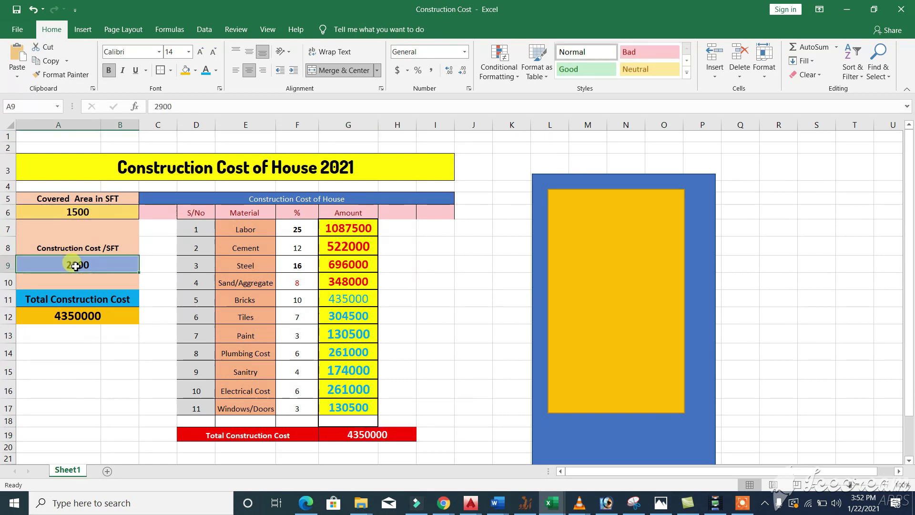
click(93, 319)
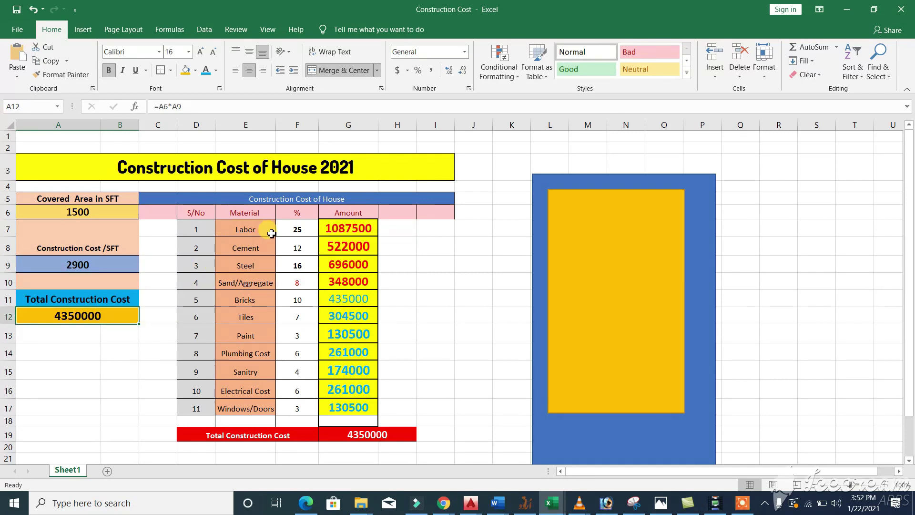
drag(253, 226, 246, 405)
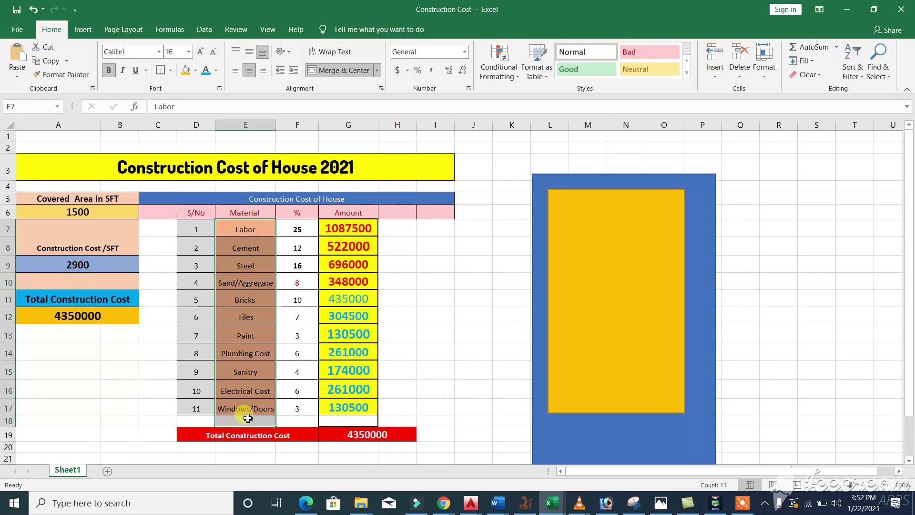
click(338, 229)
drag(341, 246, 343, 371)
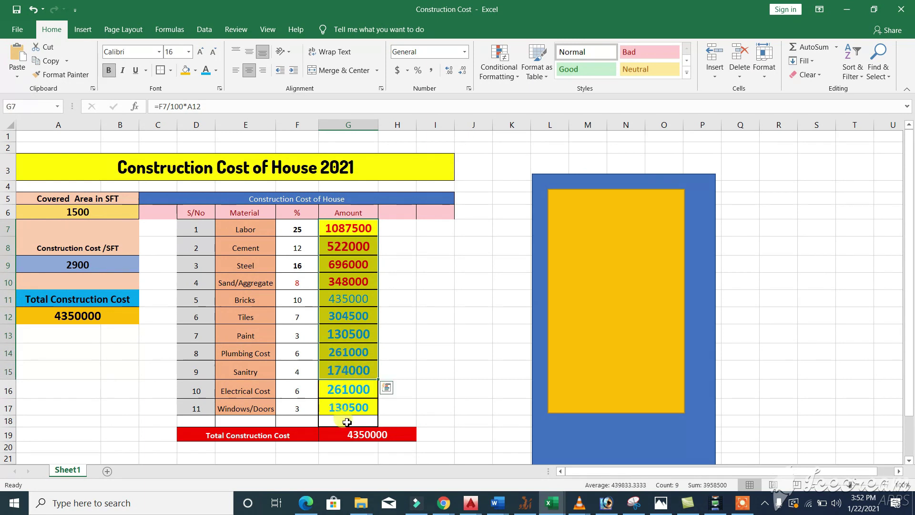
click(343, 439)
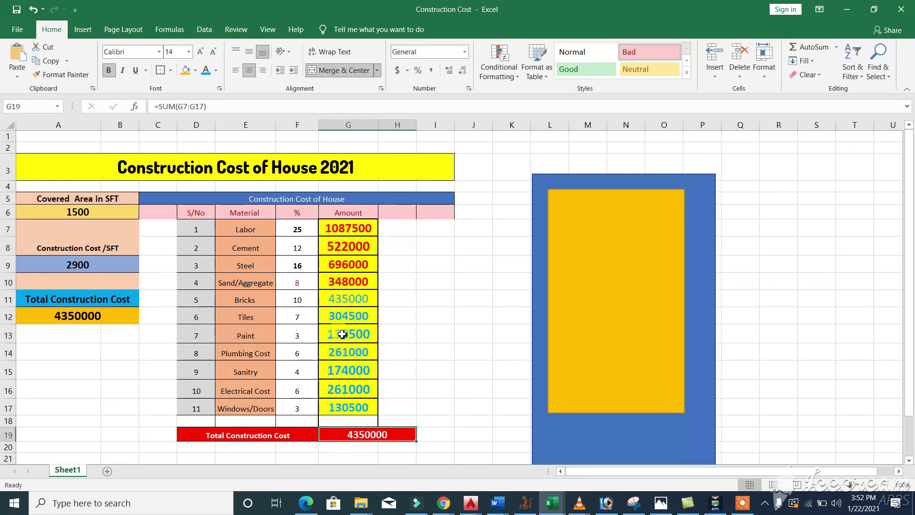